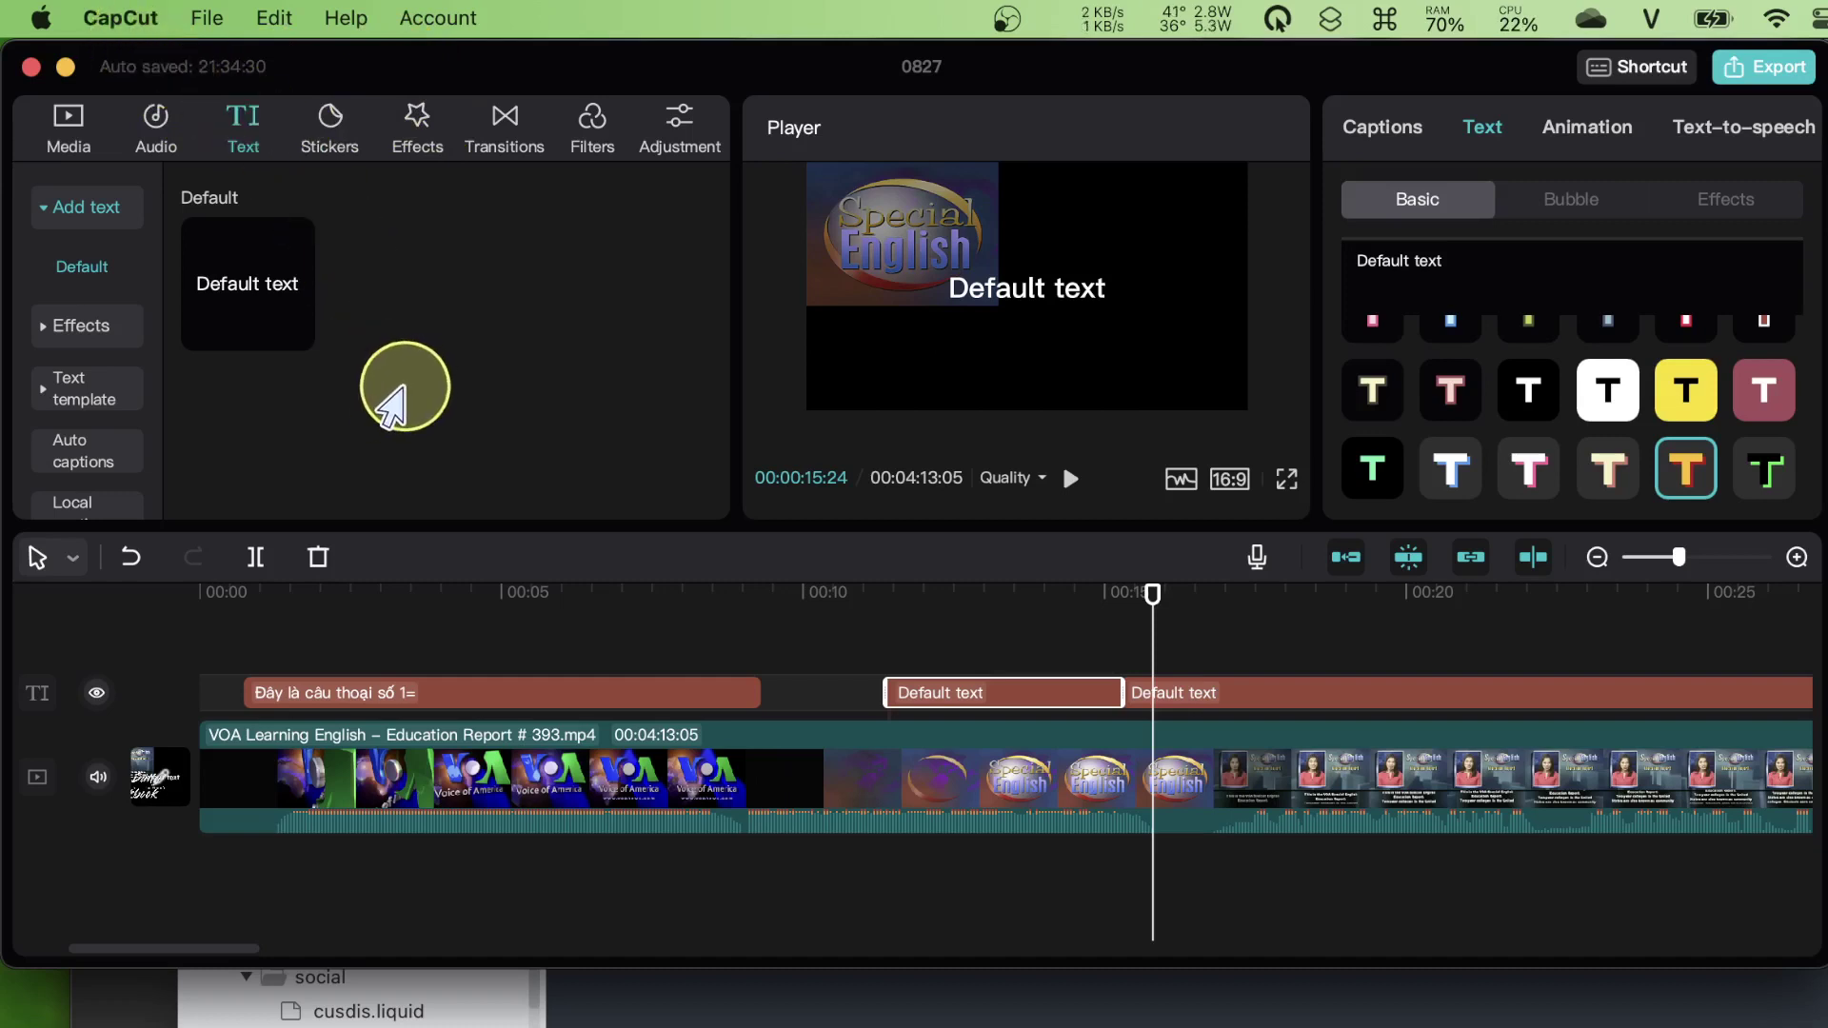
click(438, 17)
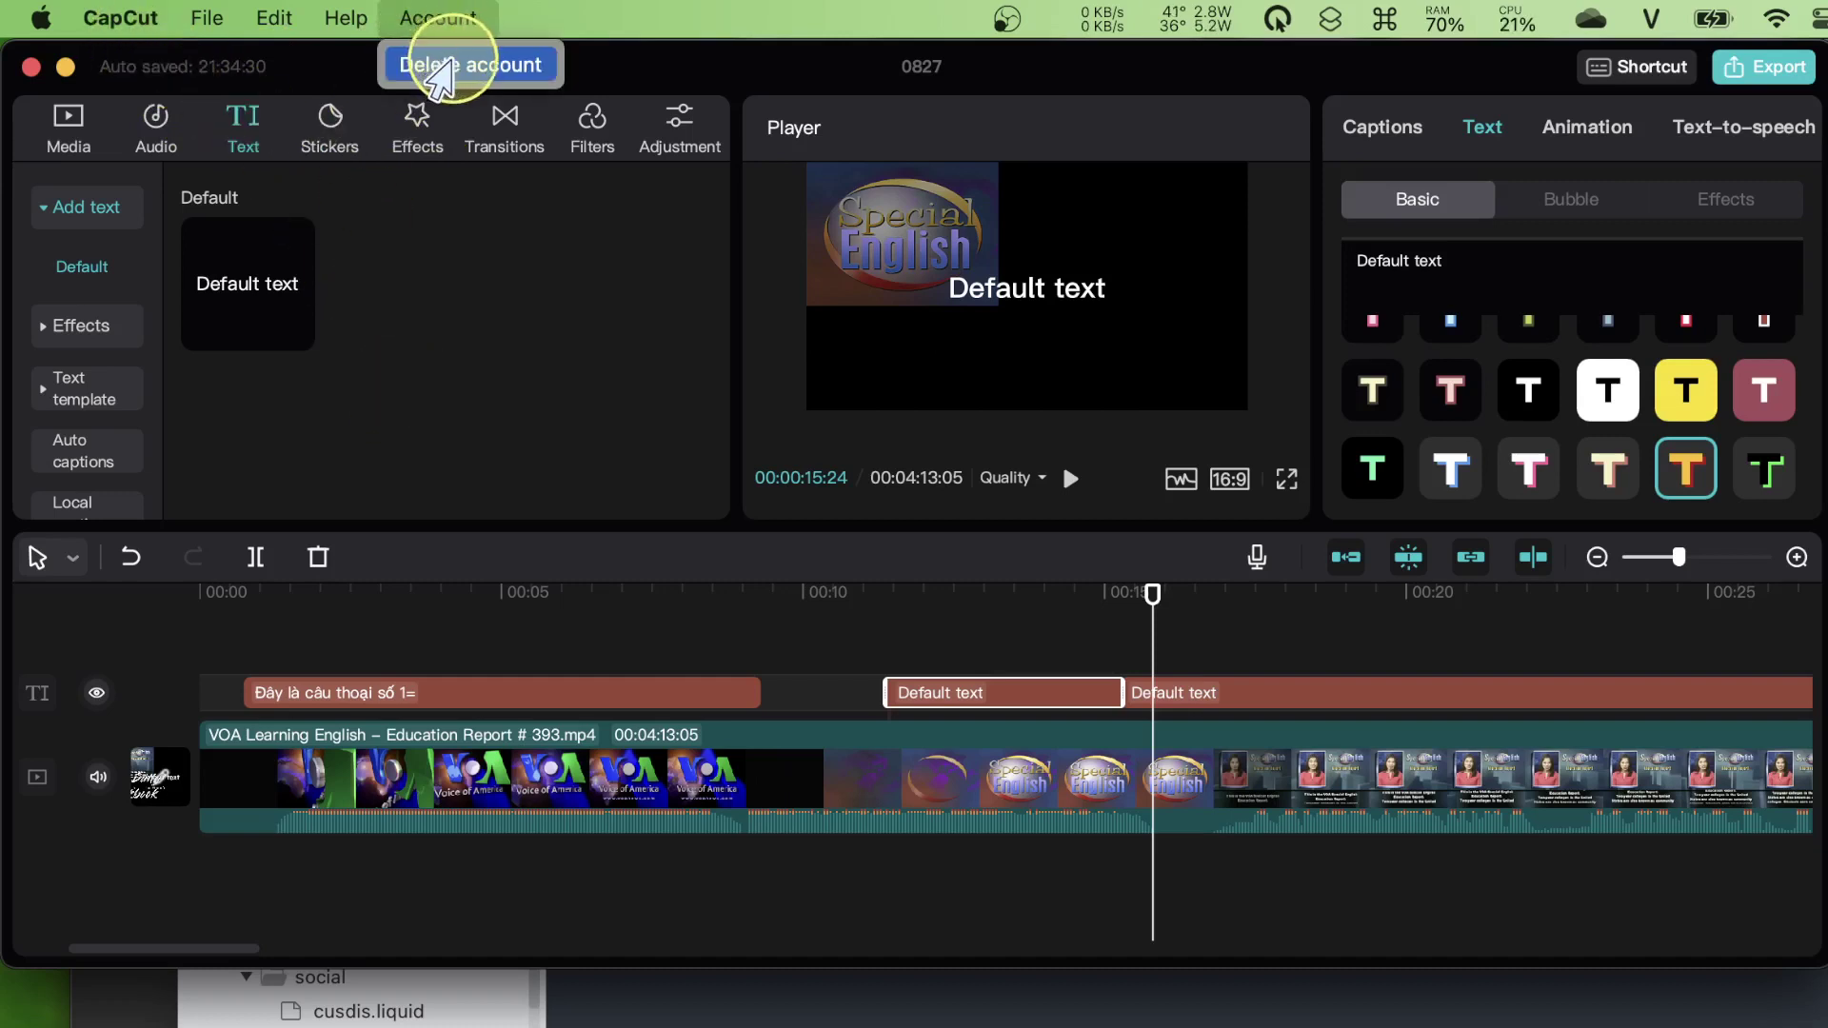
click(420, 314)
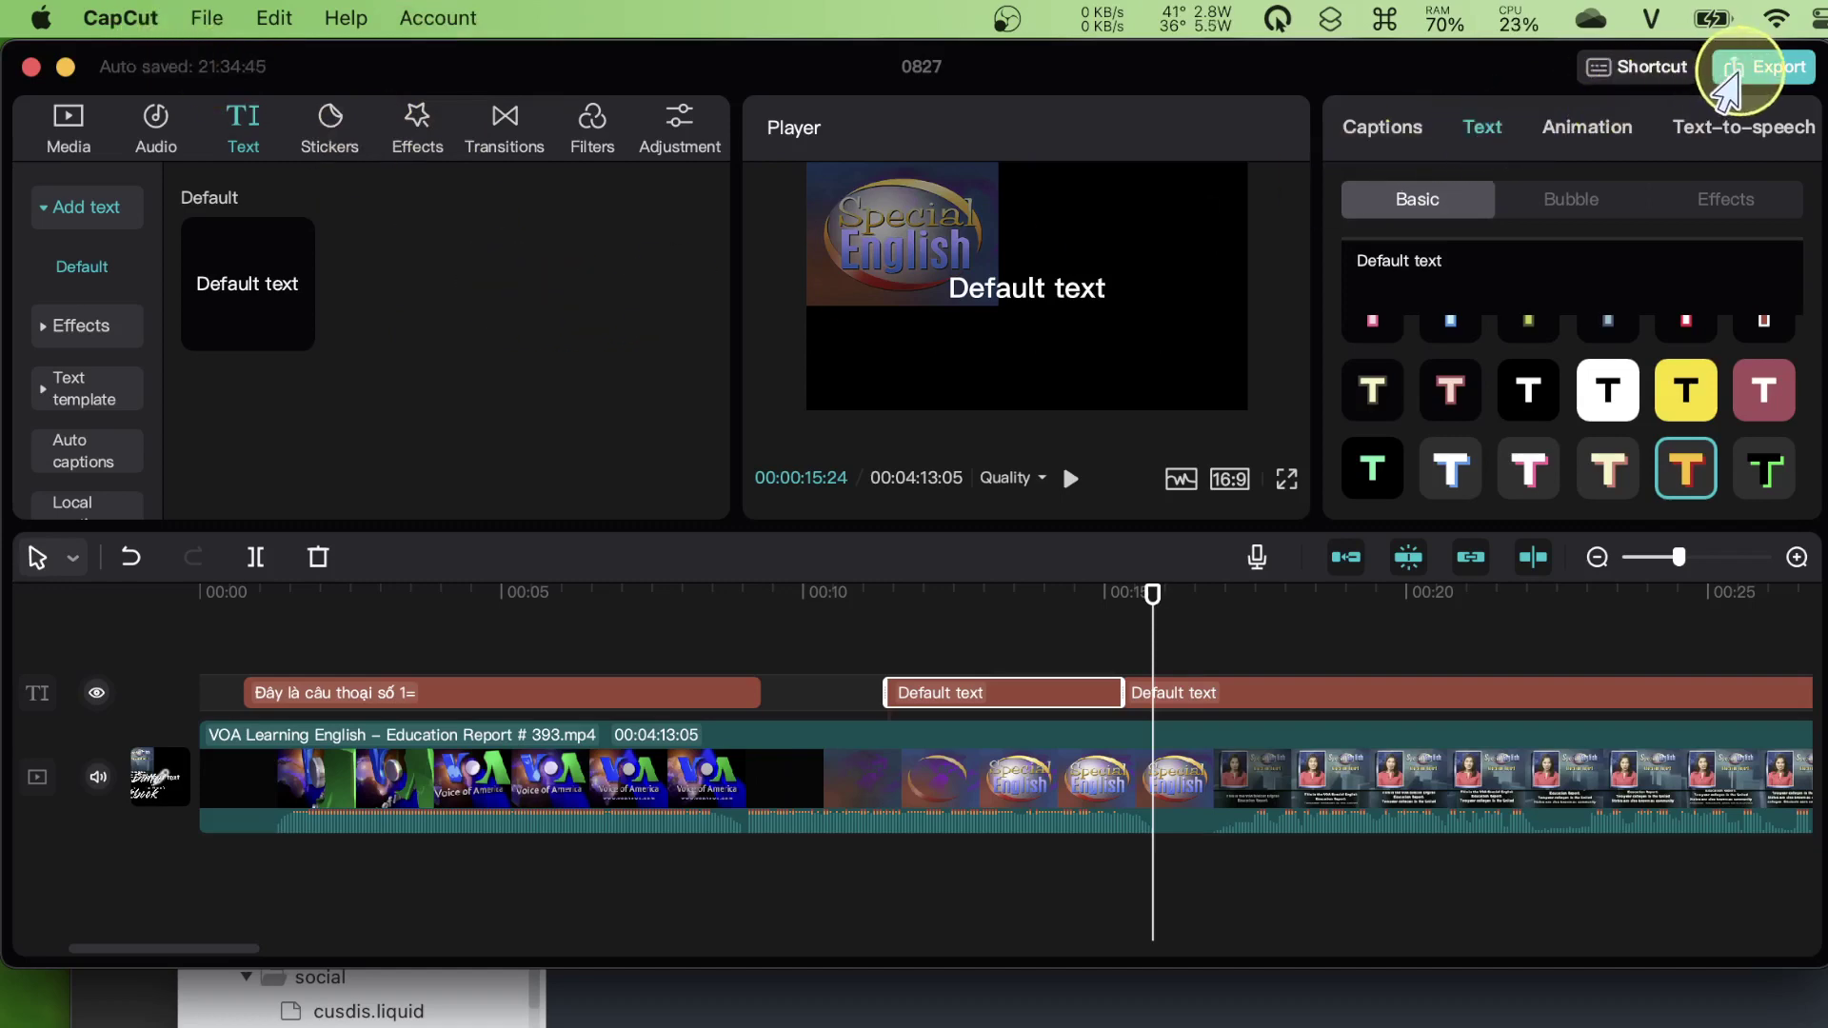
Open the export settings for the project and enable watermark removal
click(1715, 72)
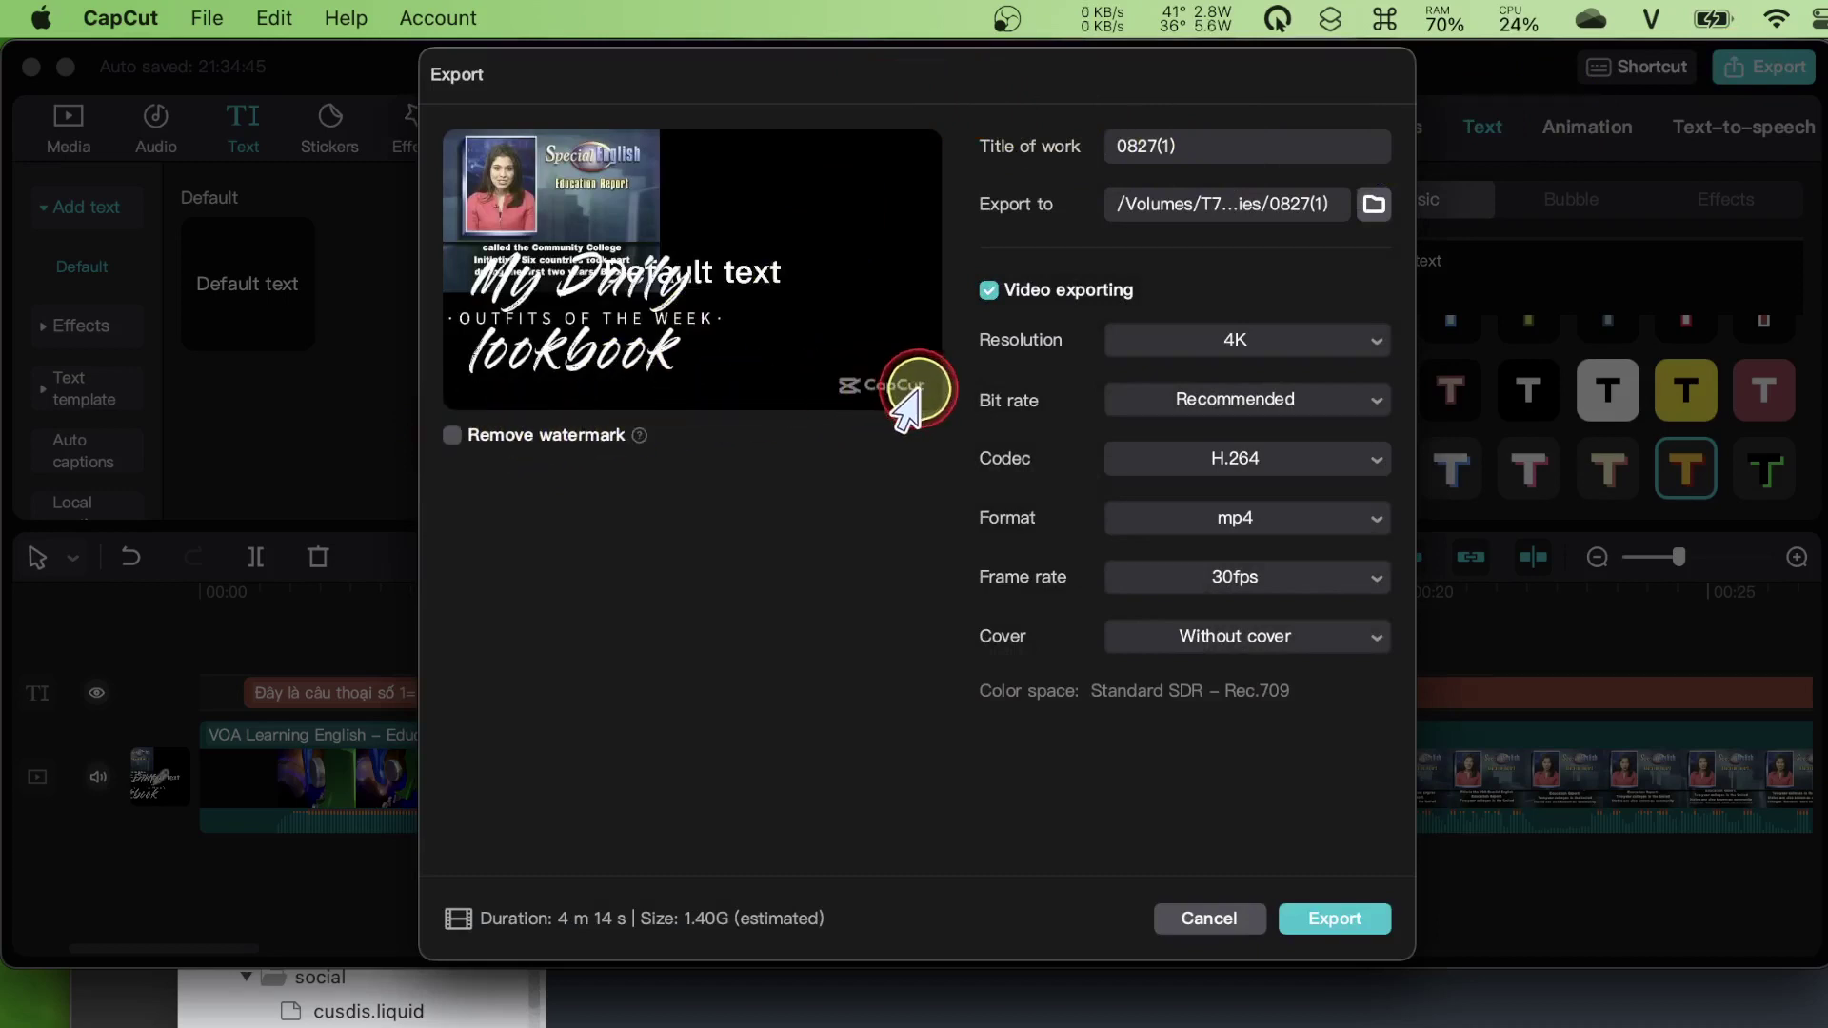
click(488, 438)
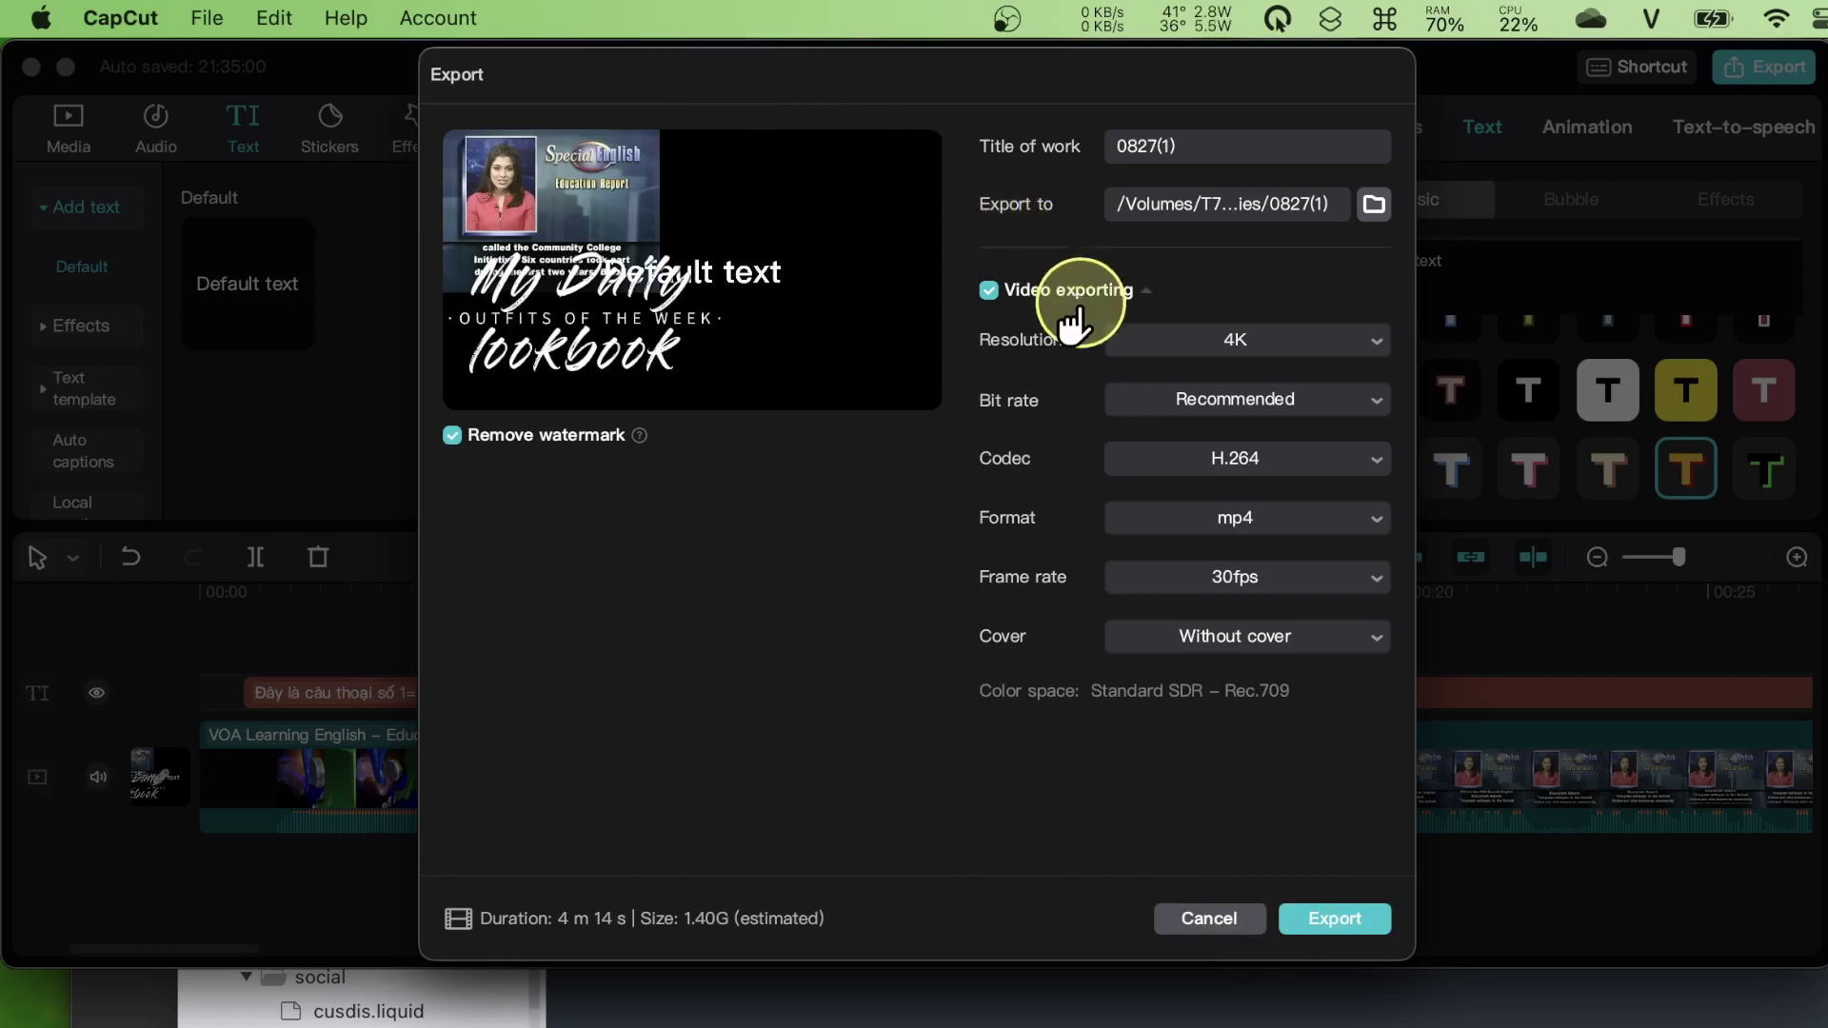
Check the export title and the folders available as export destination, then leave the folder selection without choosing one
click(1135, 150)
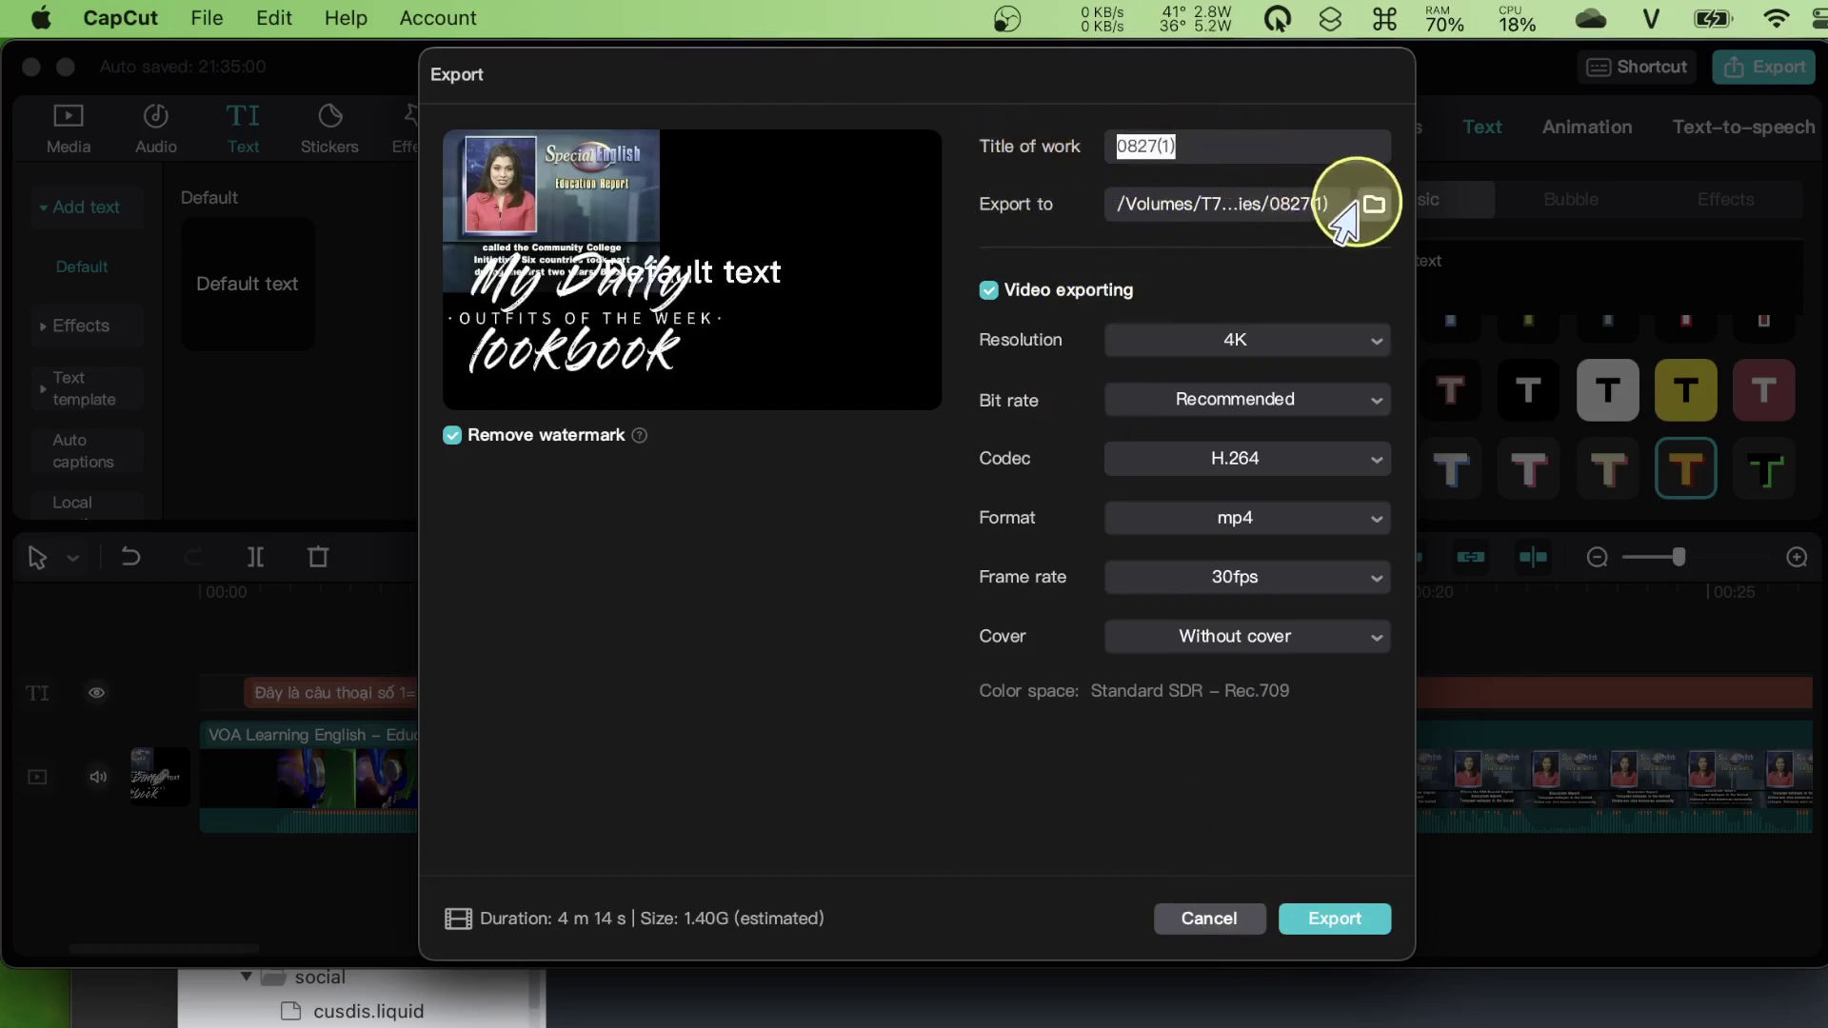
click(1372, 204)
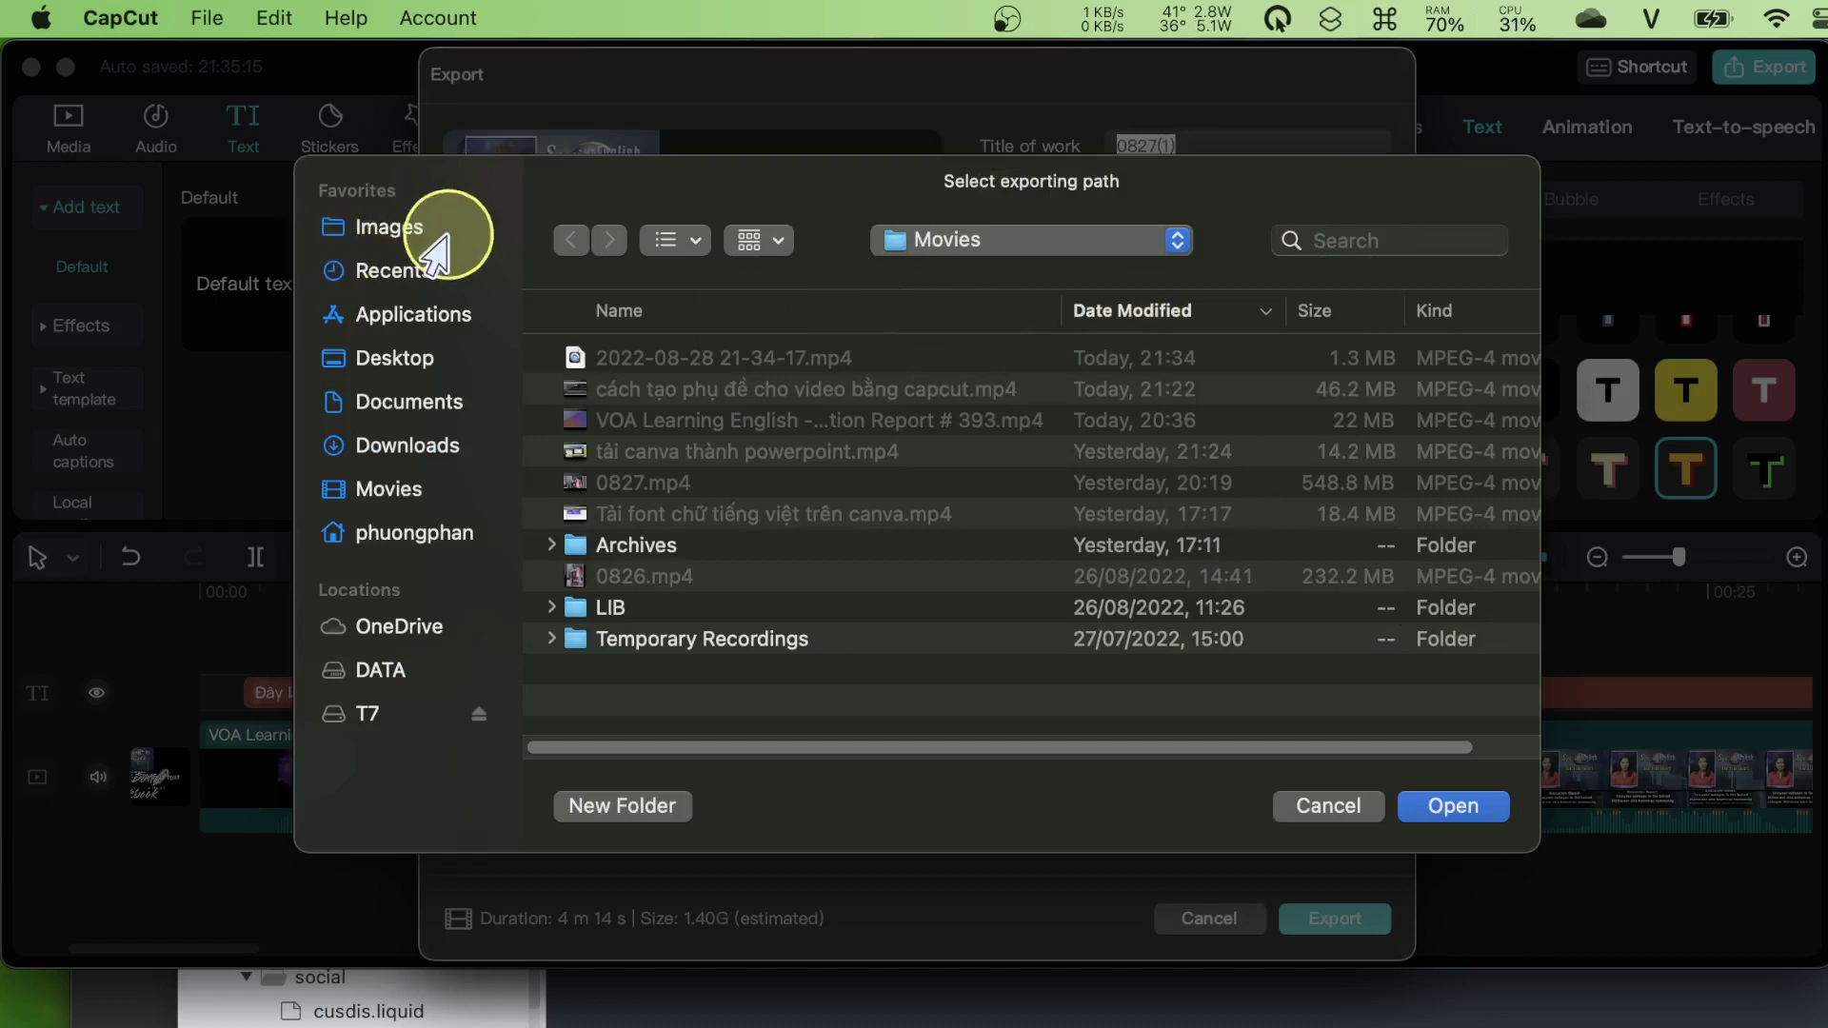
click(1329, 809)
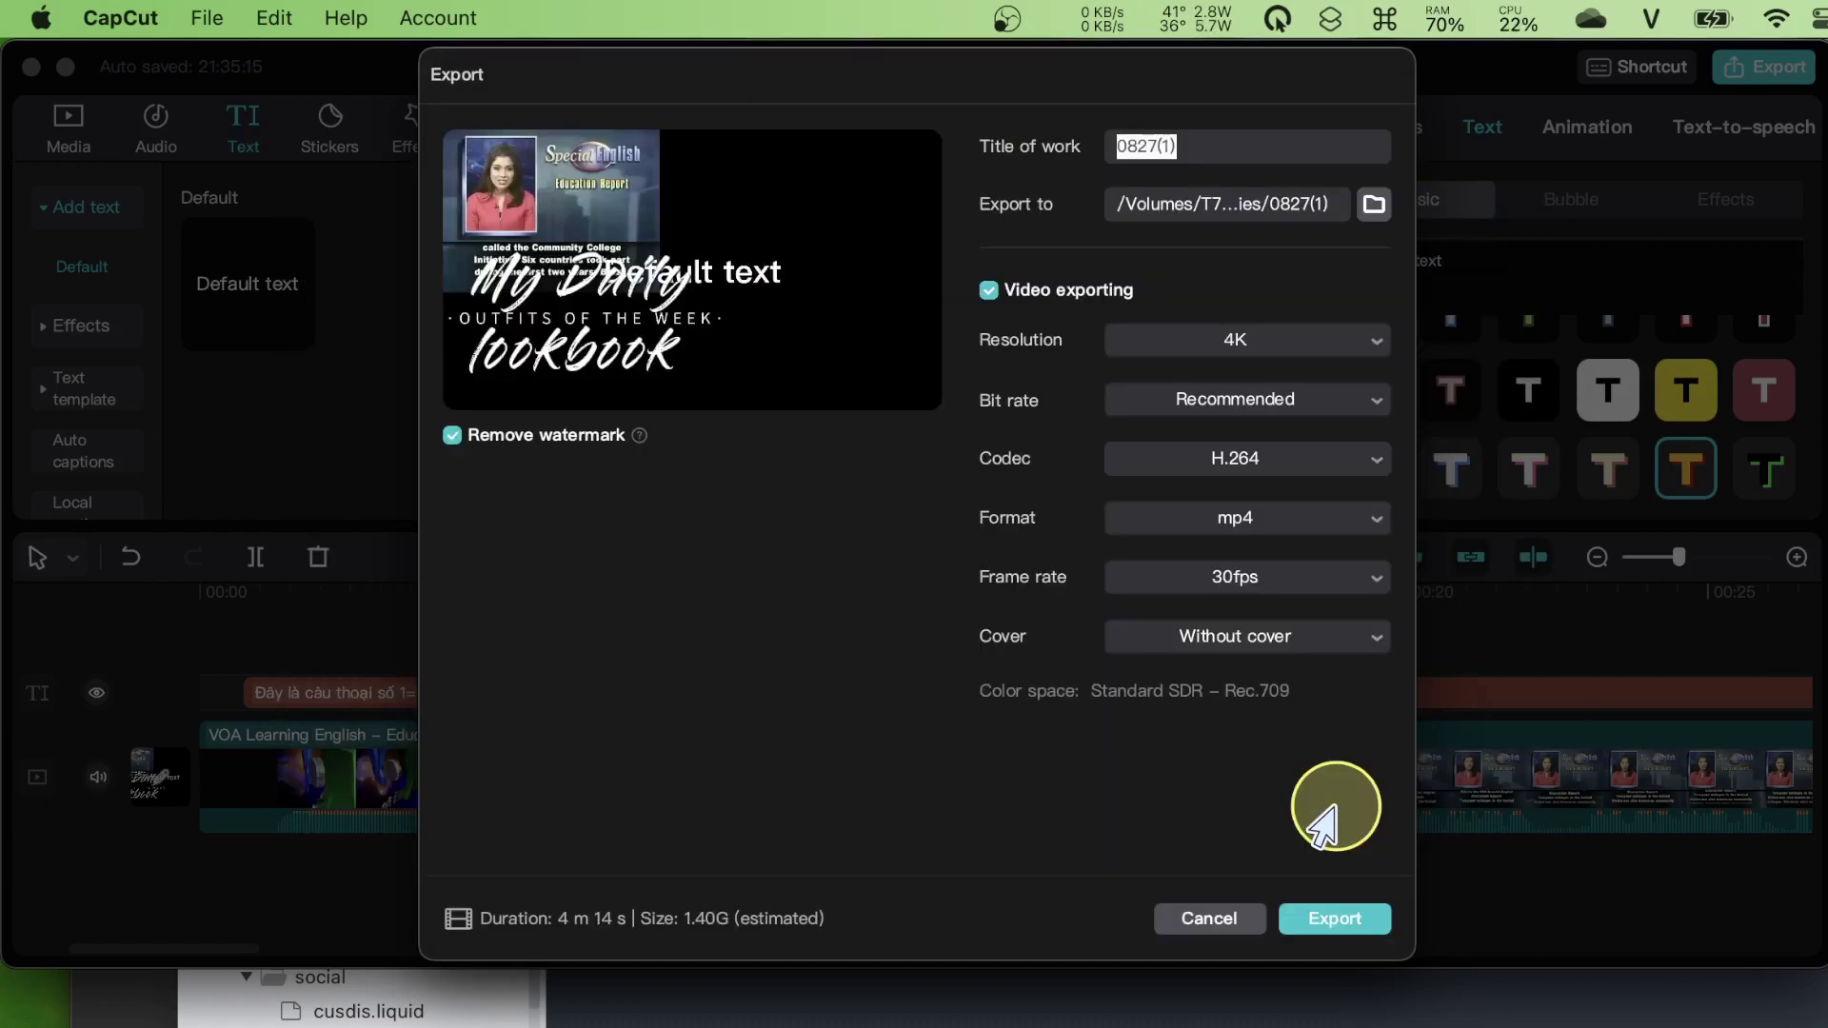
Set the export resolution to 1080P
click(1121, 338)
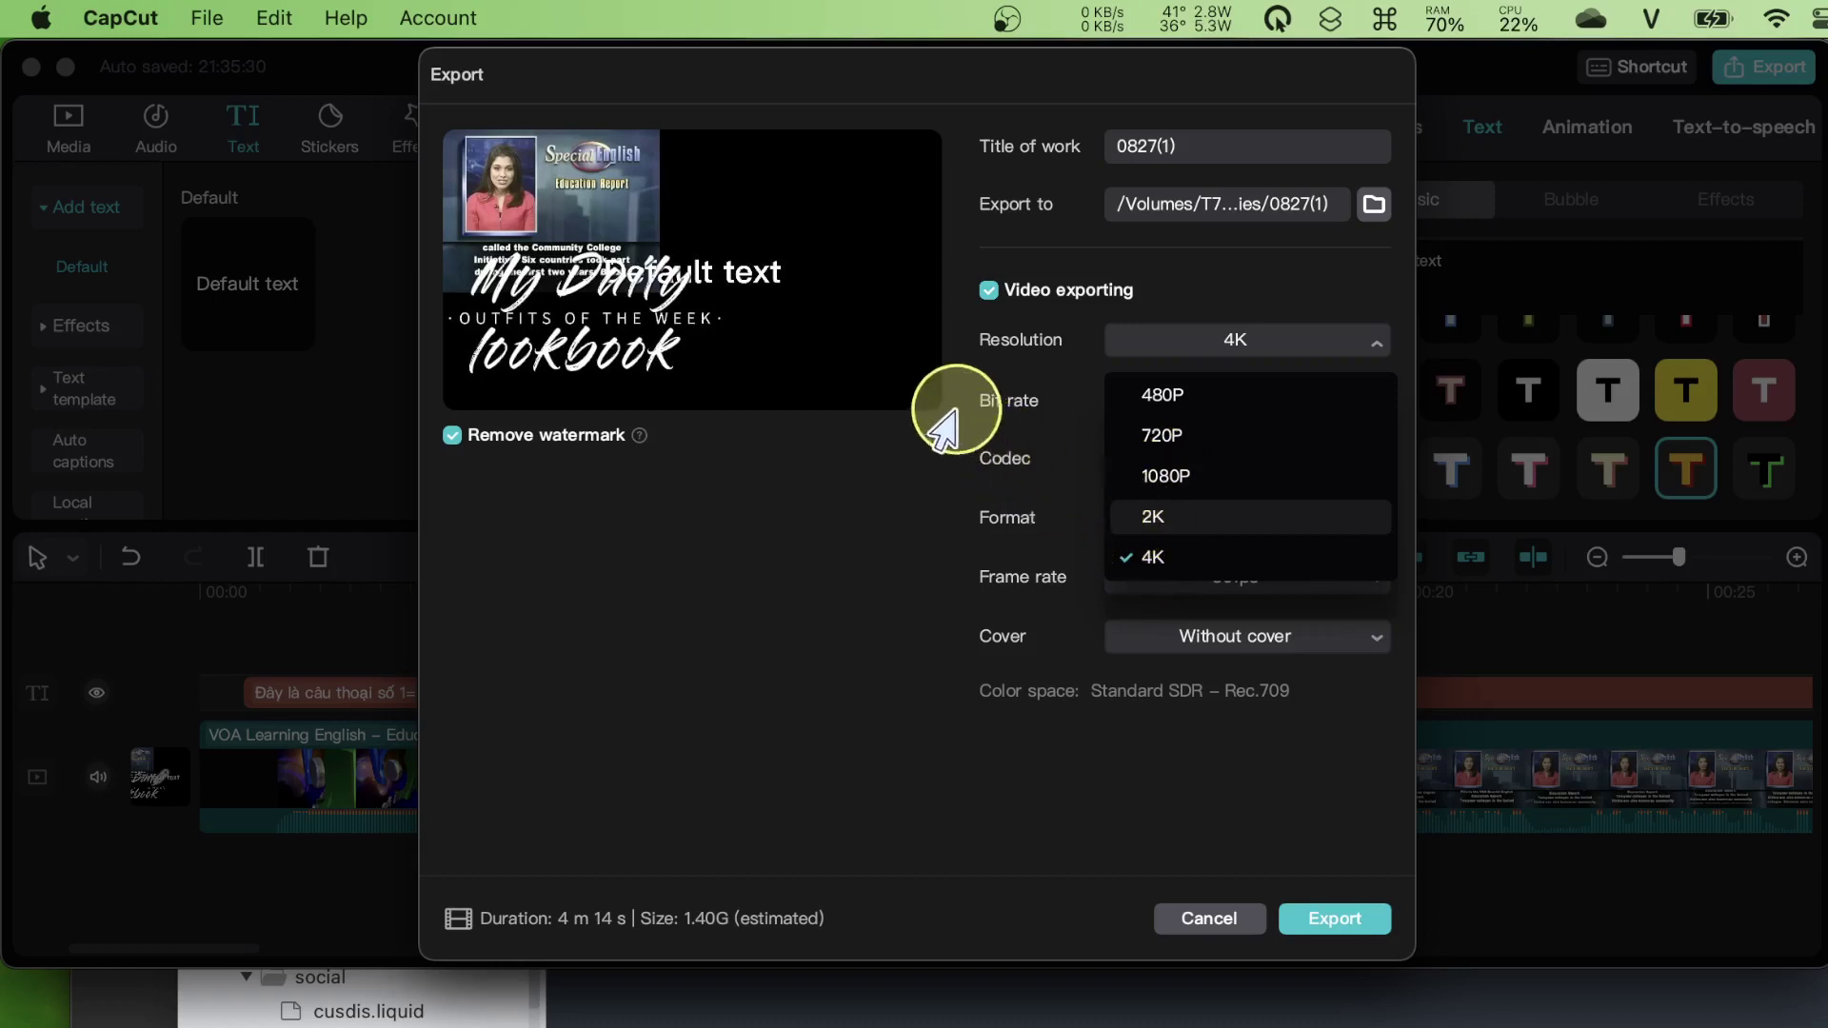
click(828, 346)
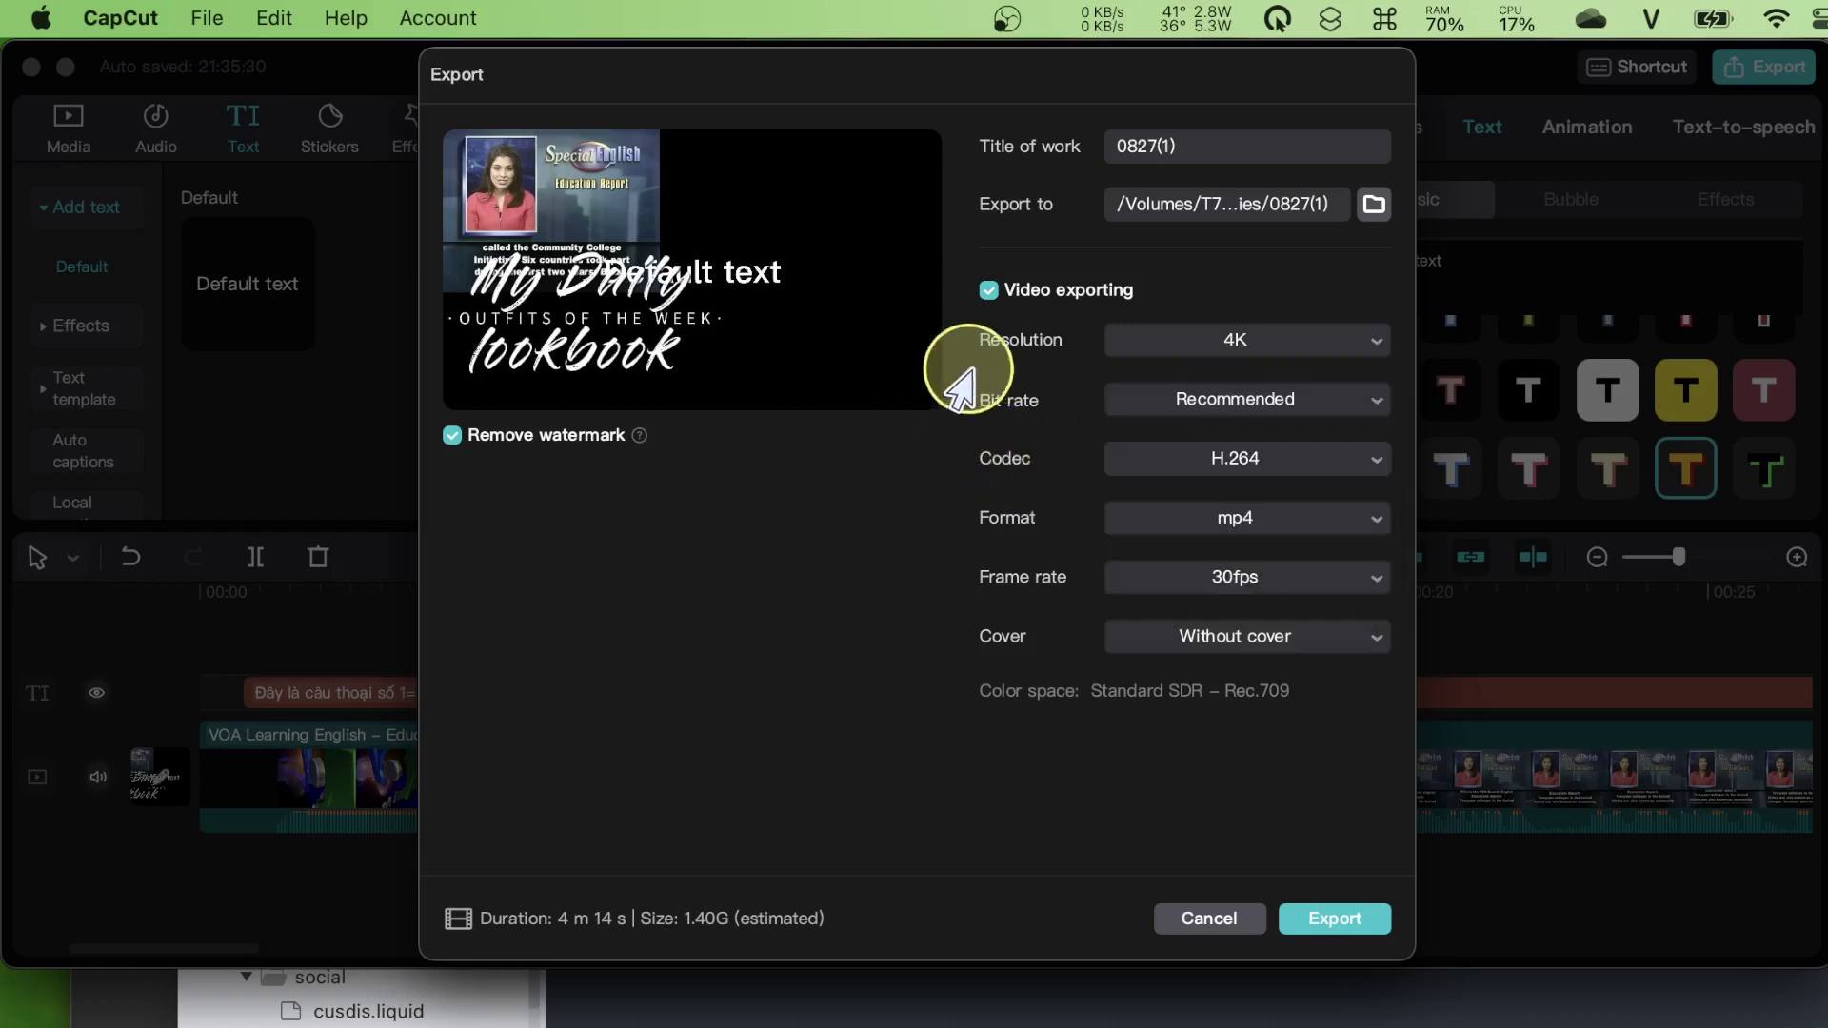
click(1171, 347)
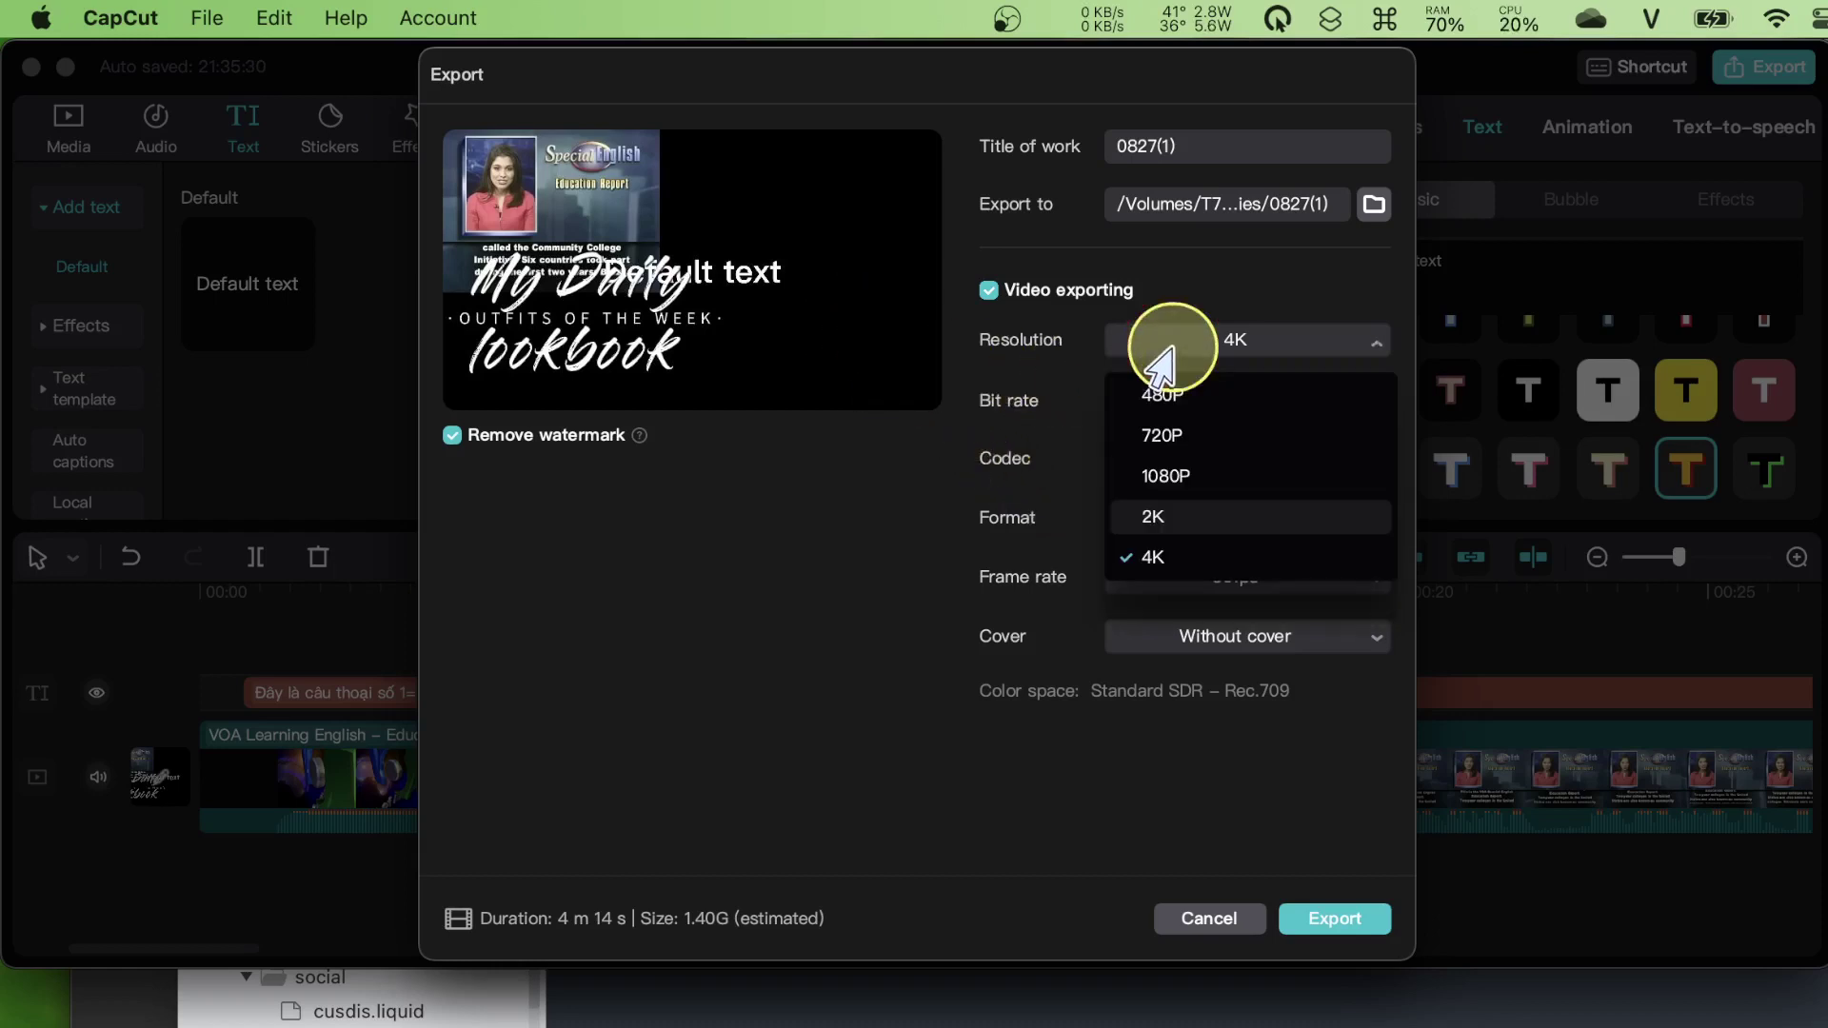
click(1152, 478)
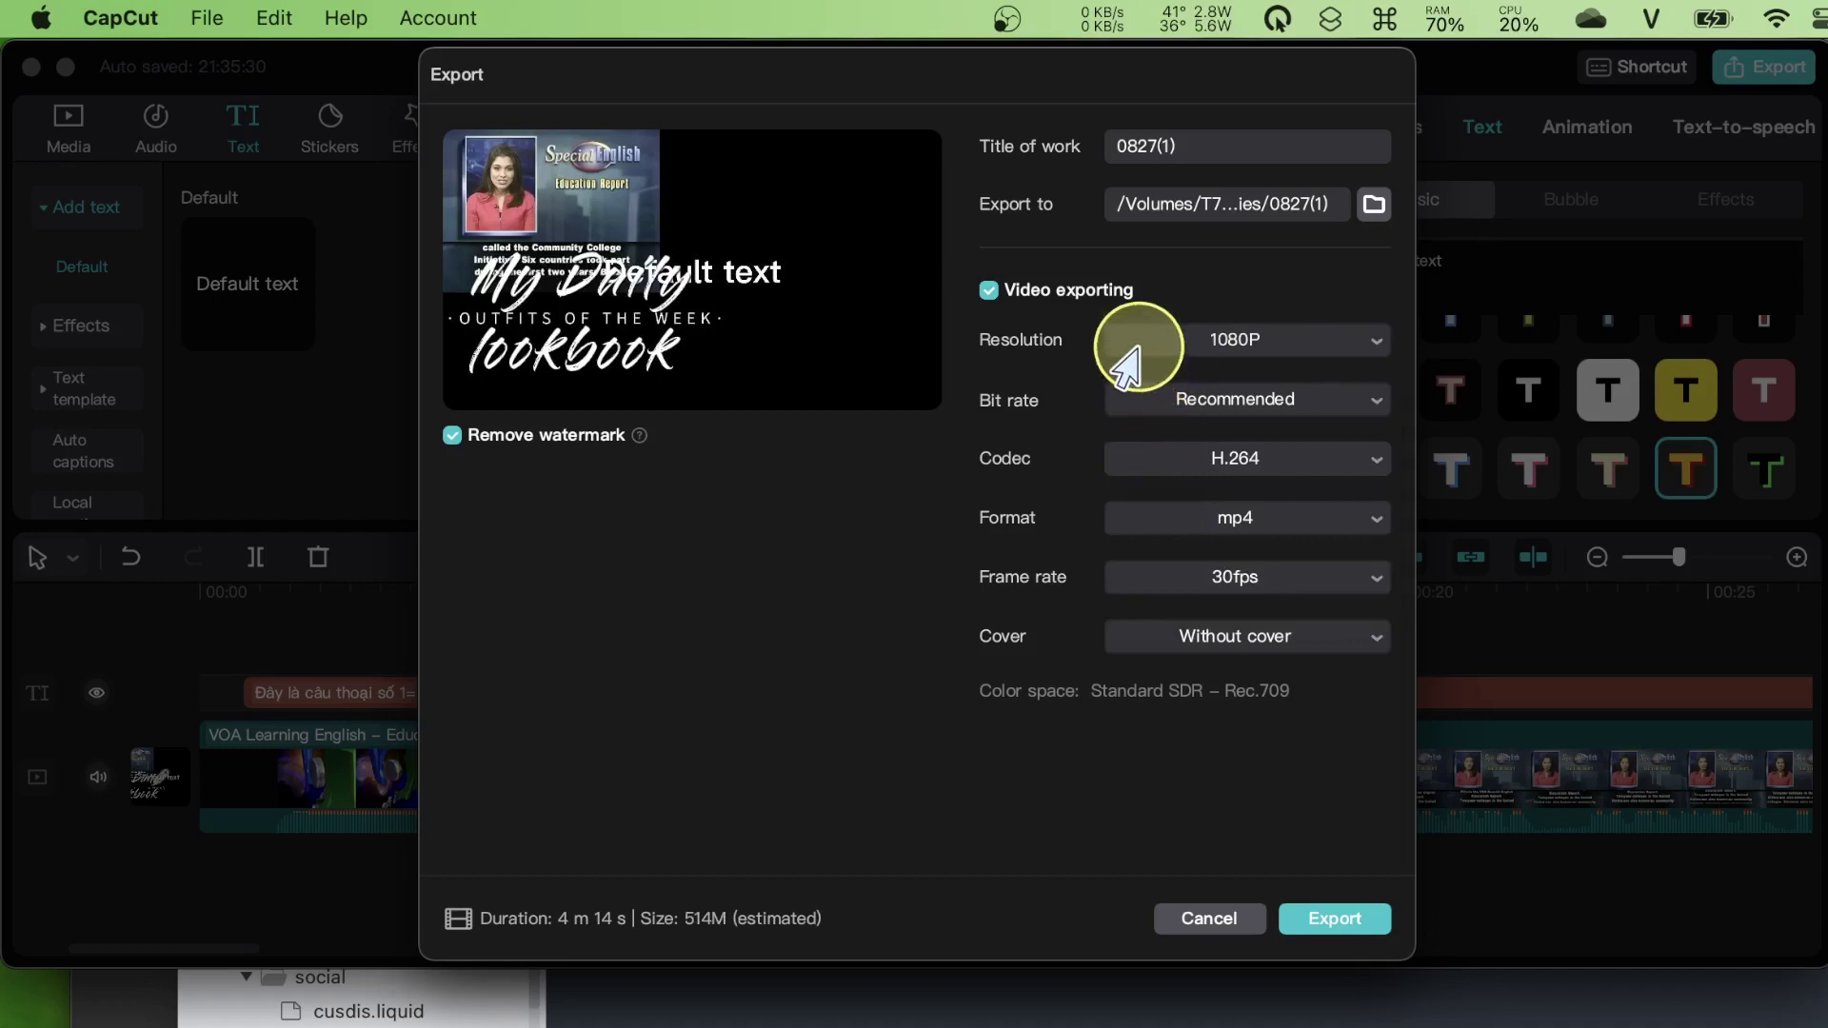
Check the available bit rate options and select H.264 as the export codec
click(1135, 404)
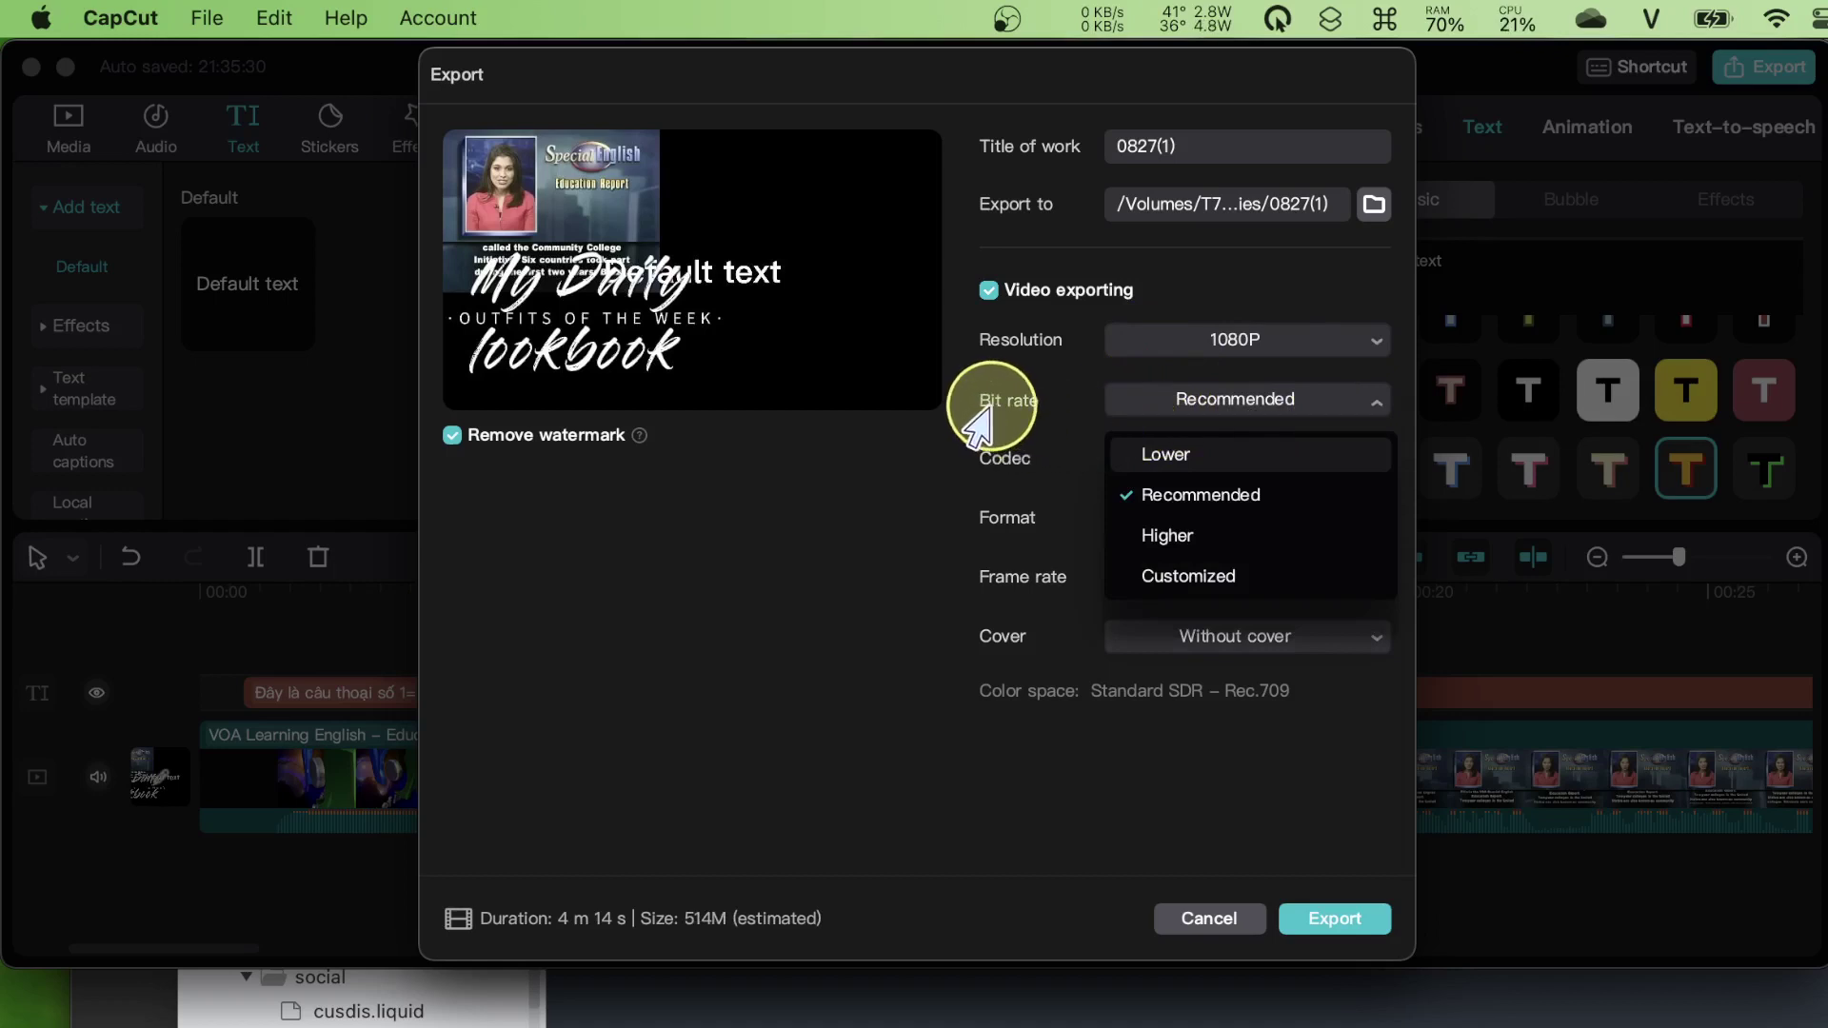
click(1028, 424)
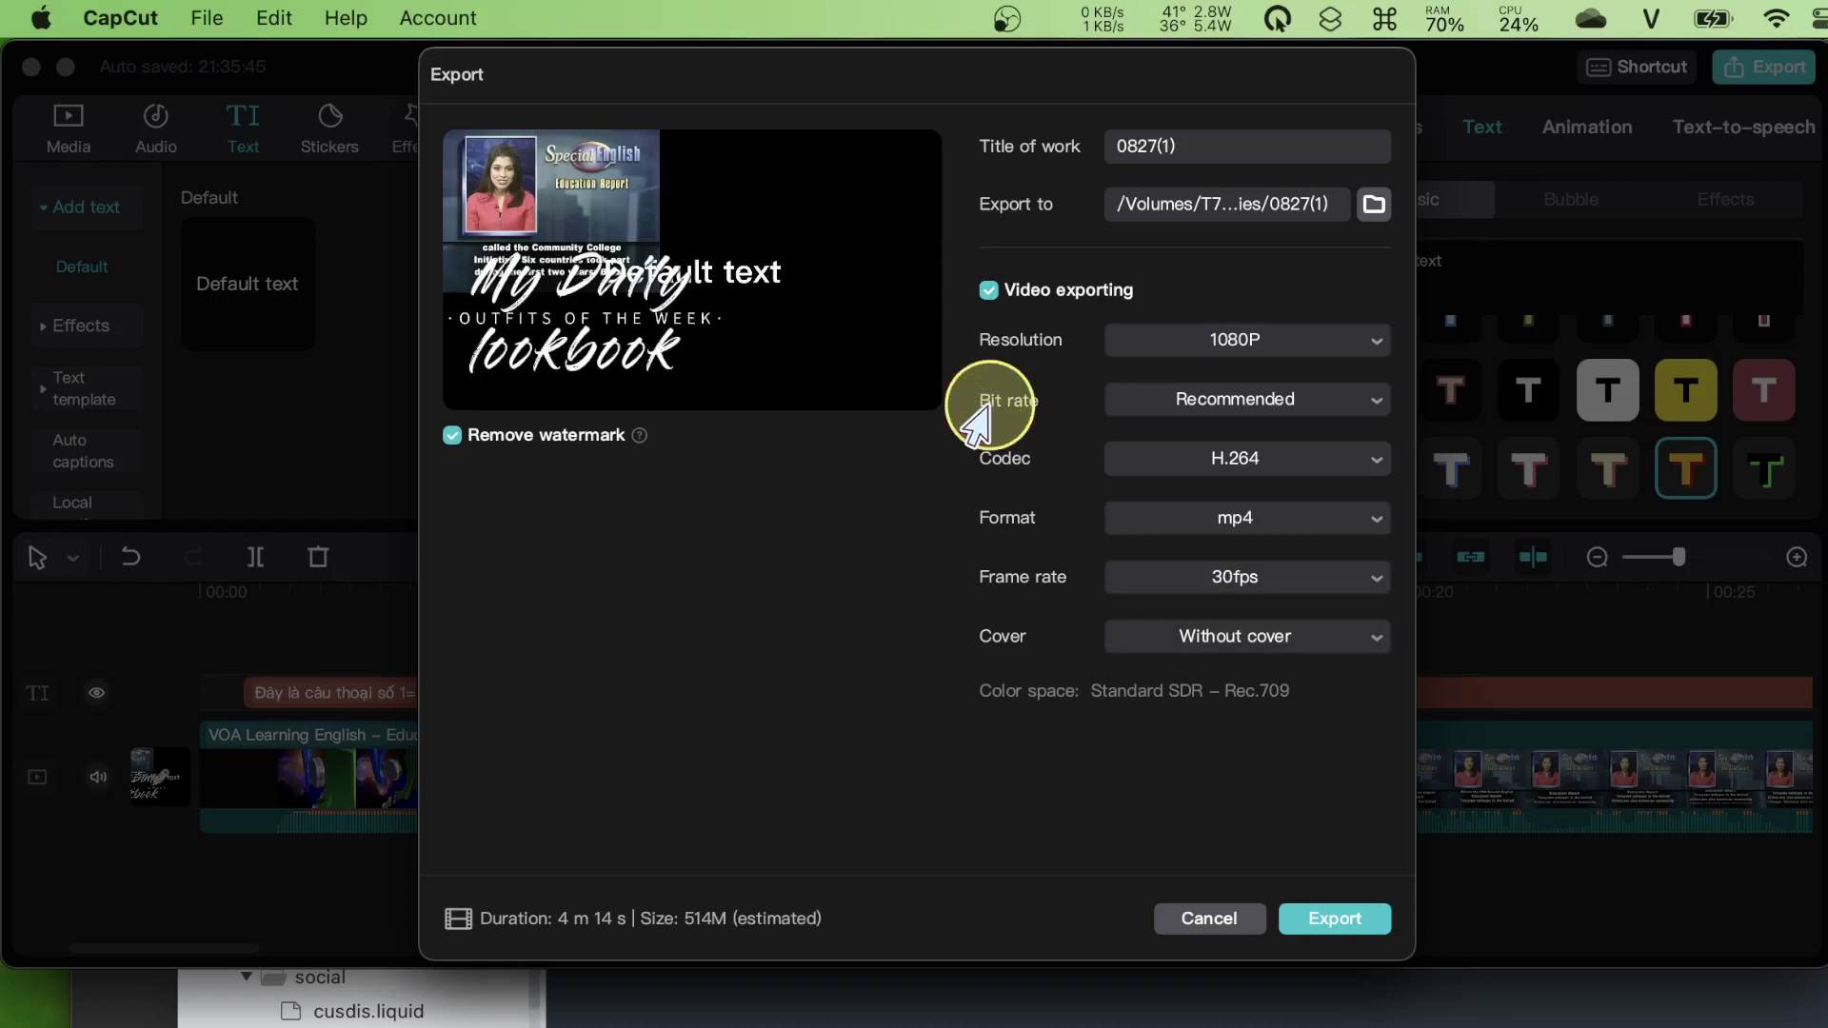
click(1128, 404)
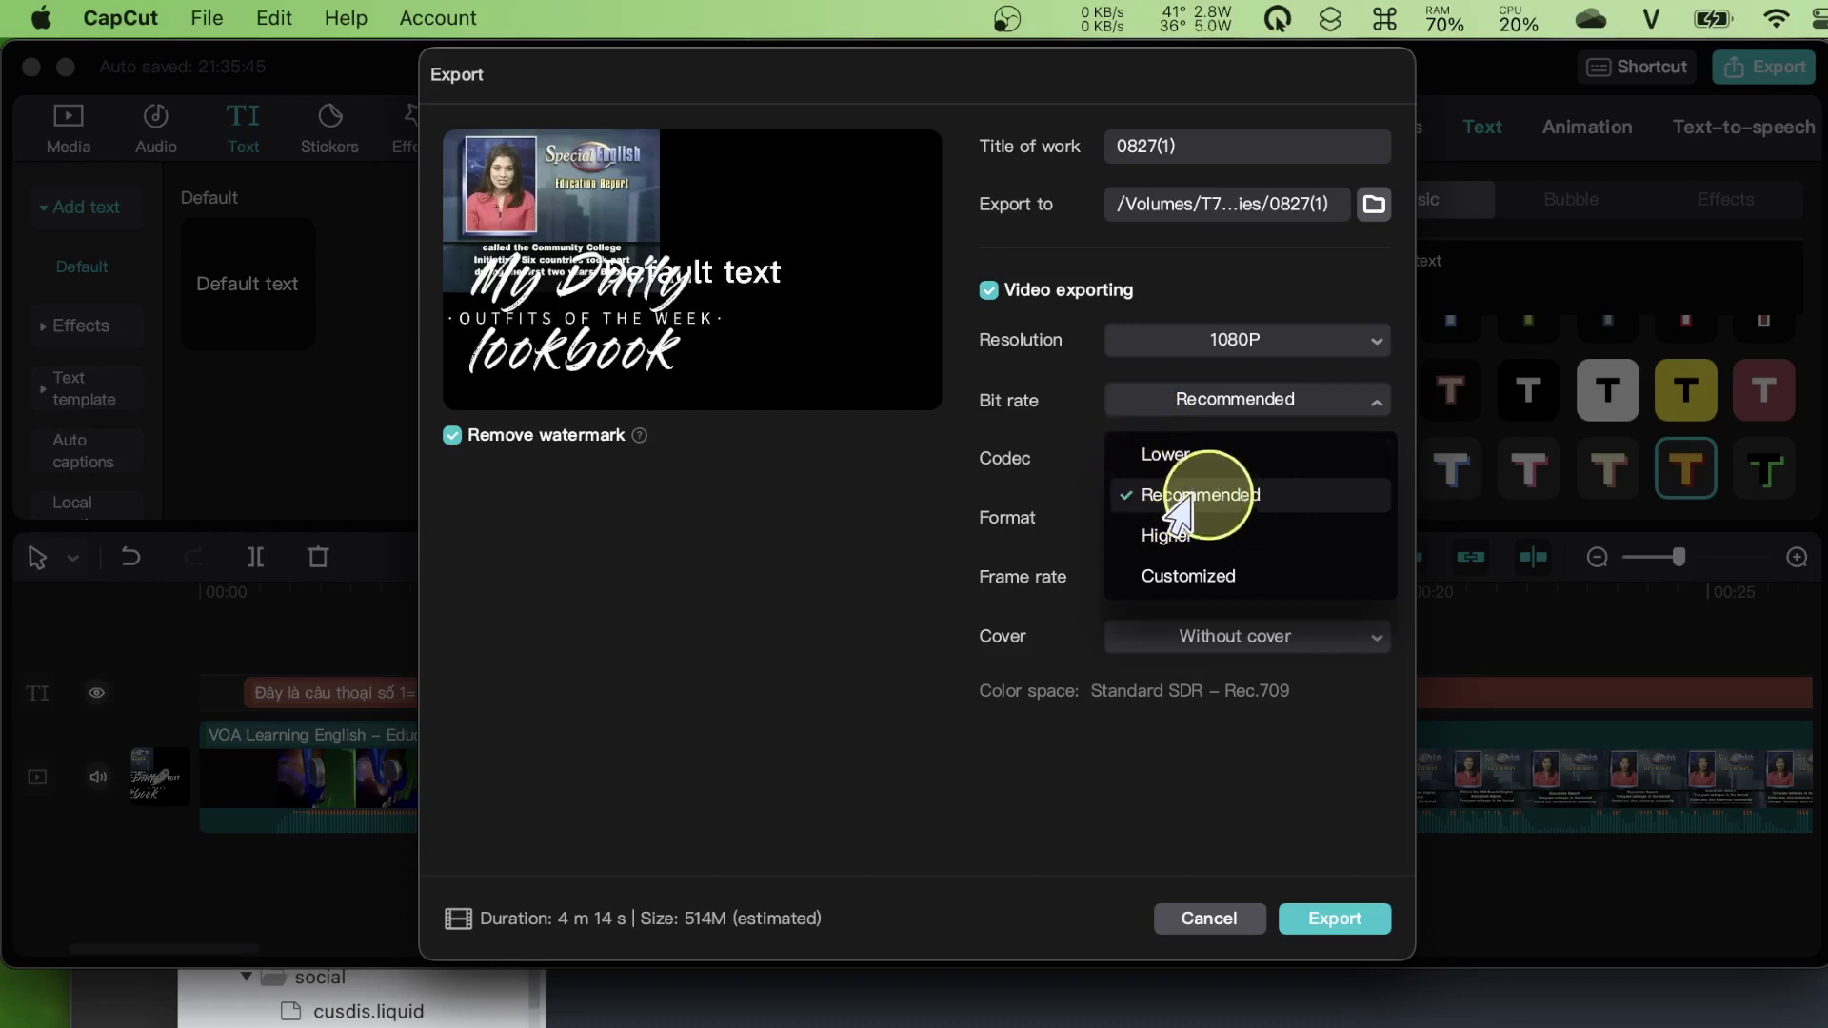
click(1023, 452)
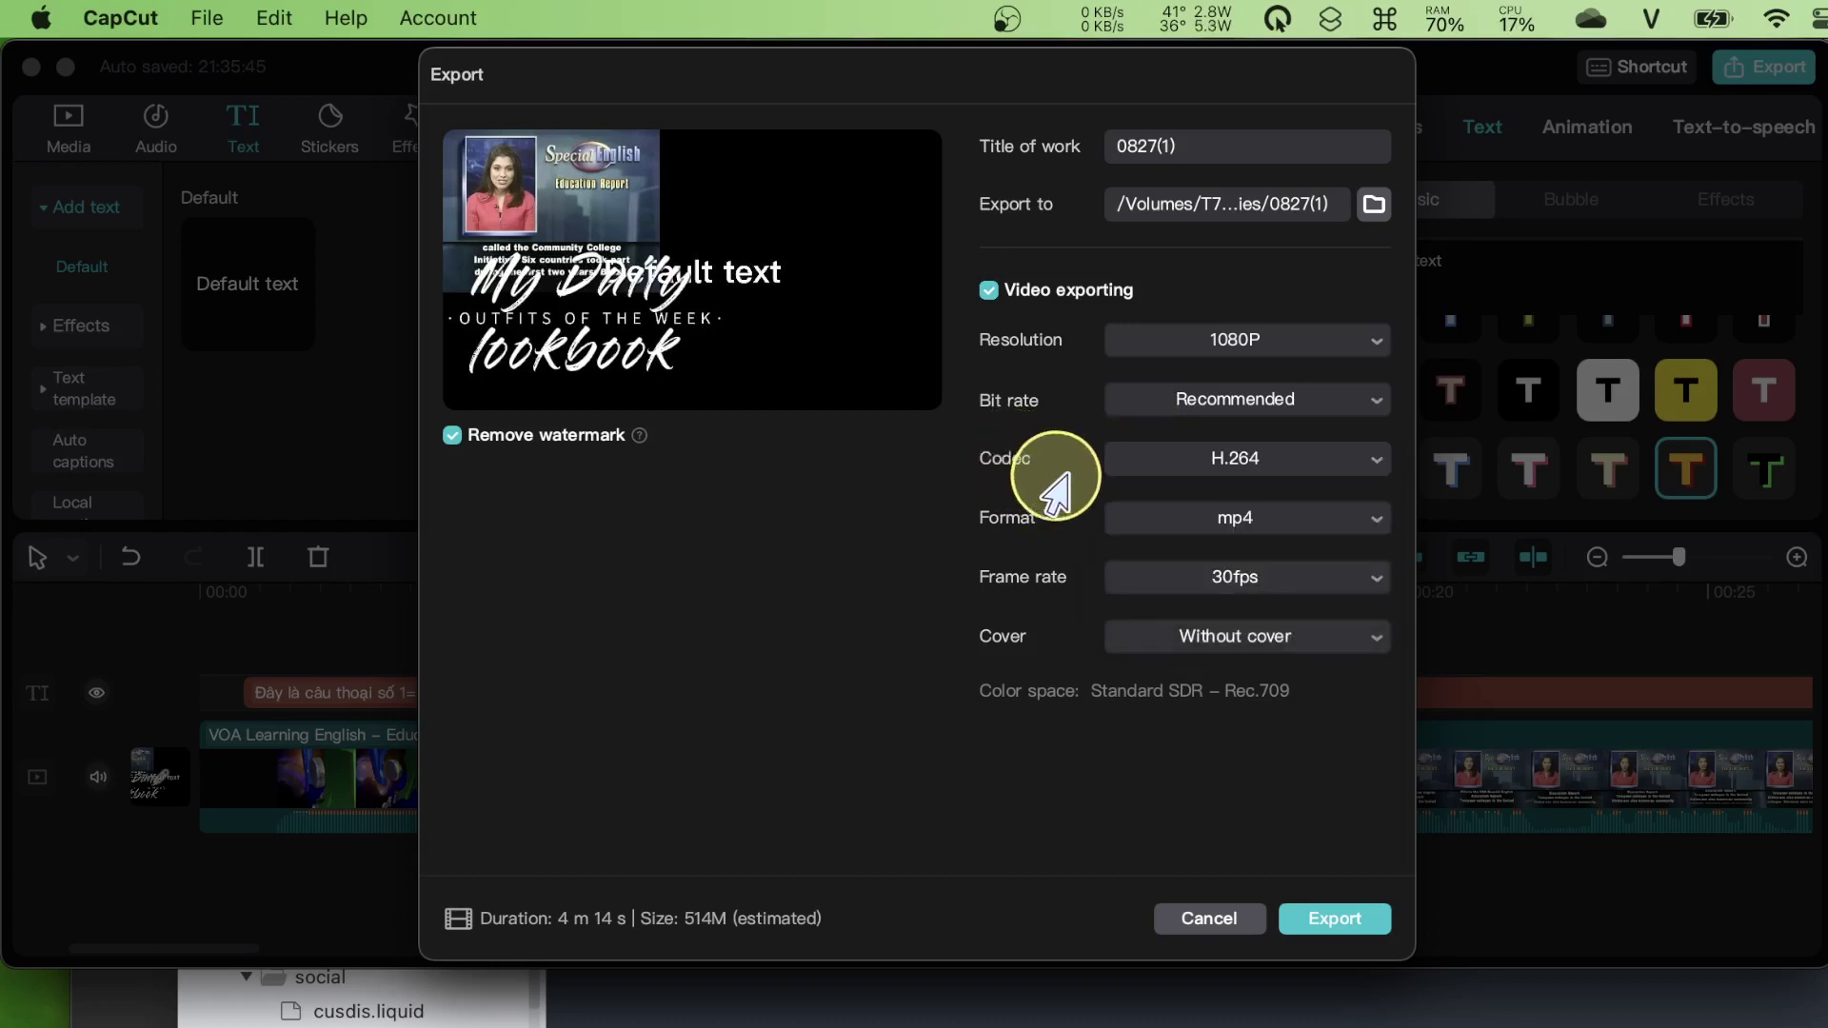
click(1139, 476)
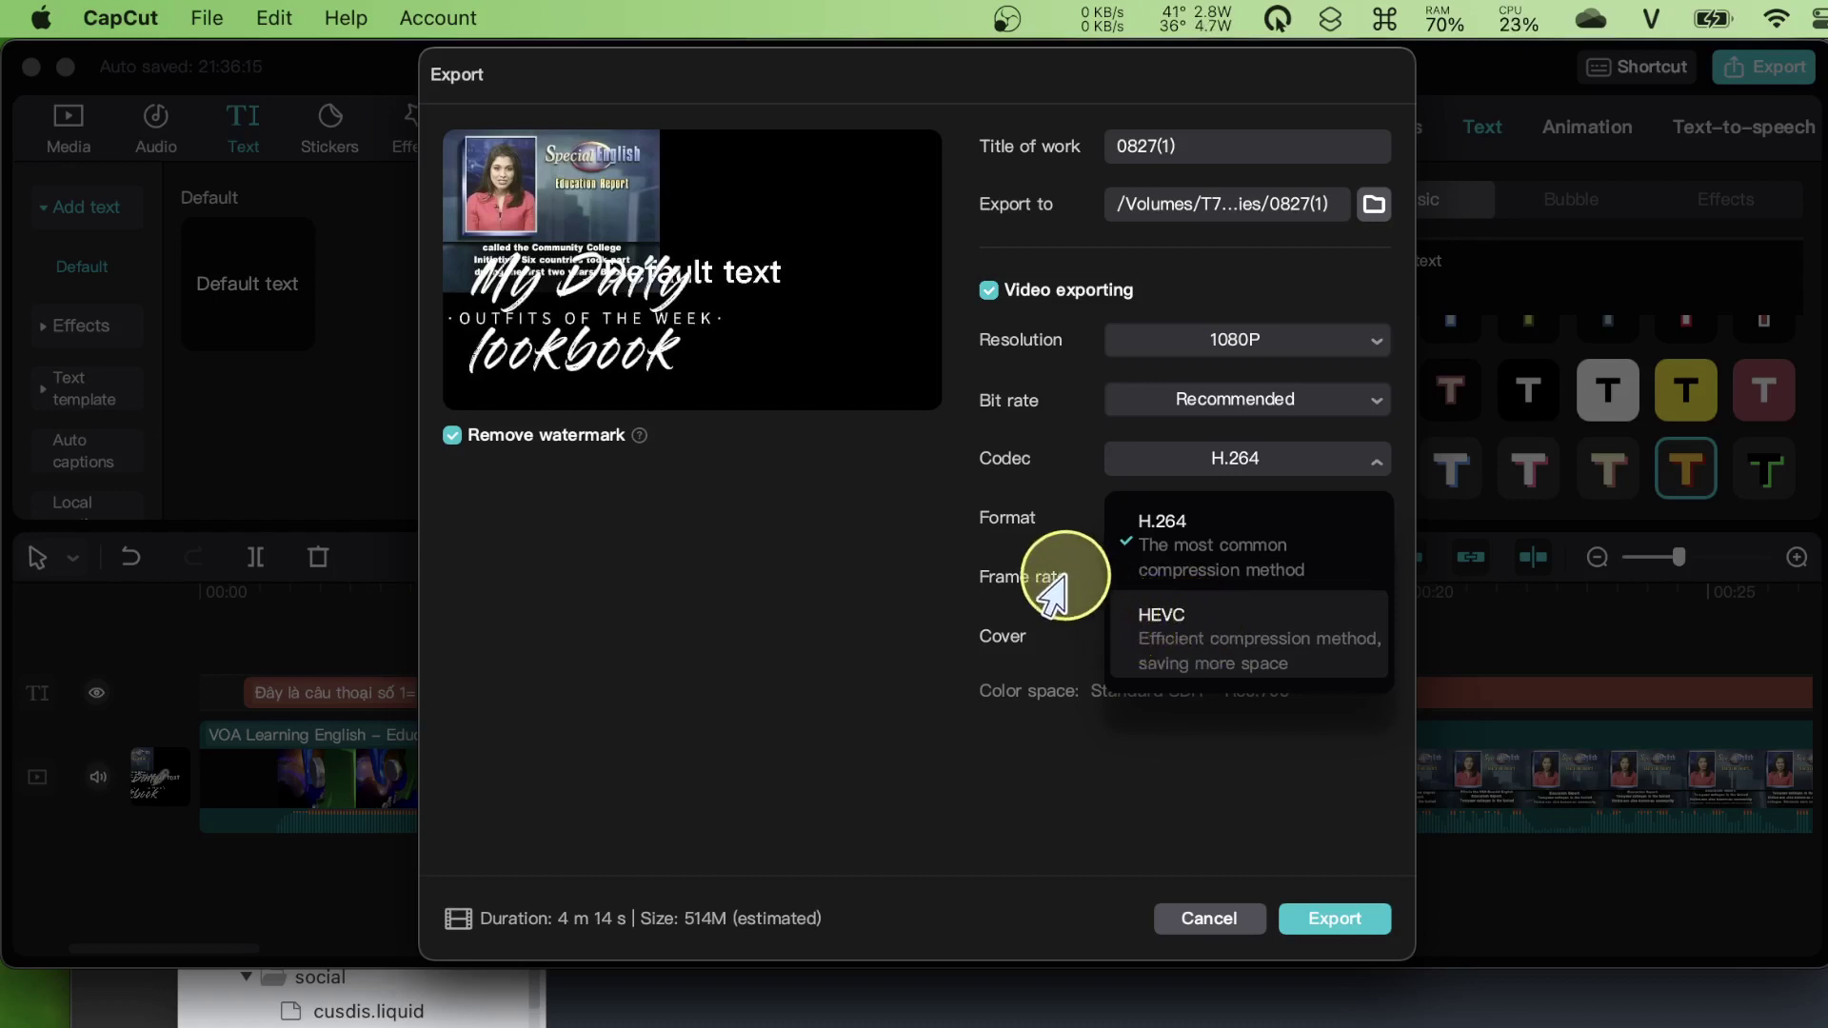
click(1185, 538)
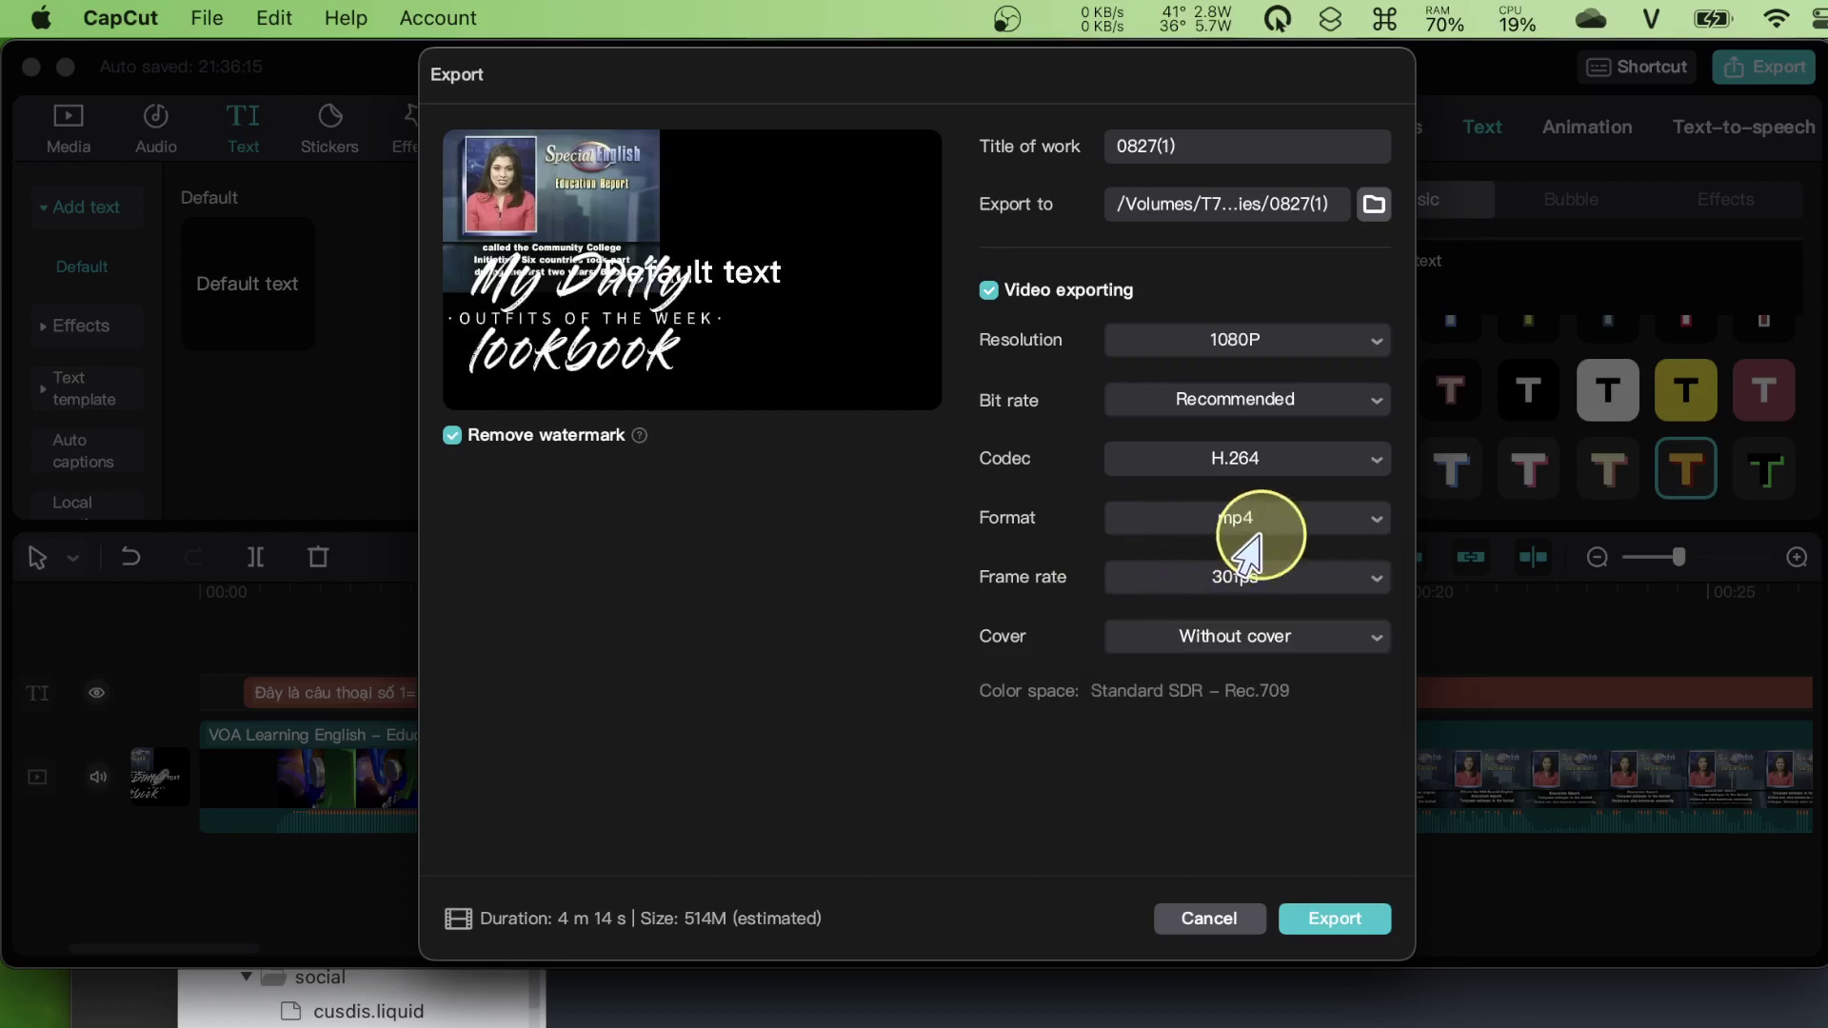
Check the file formats and frame rates offered for the video export
click(1173, 524)
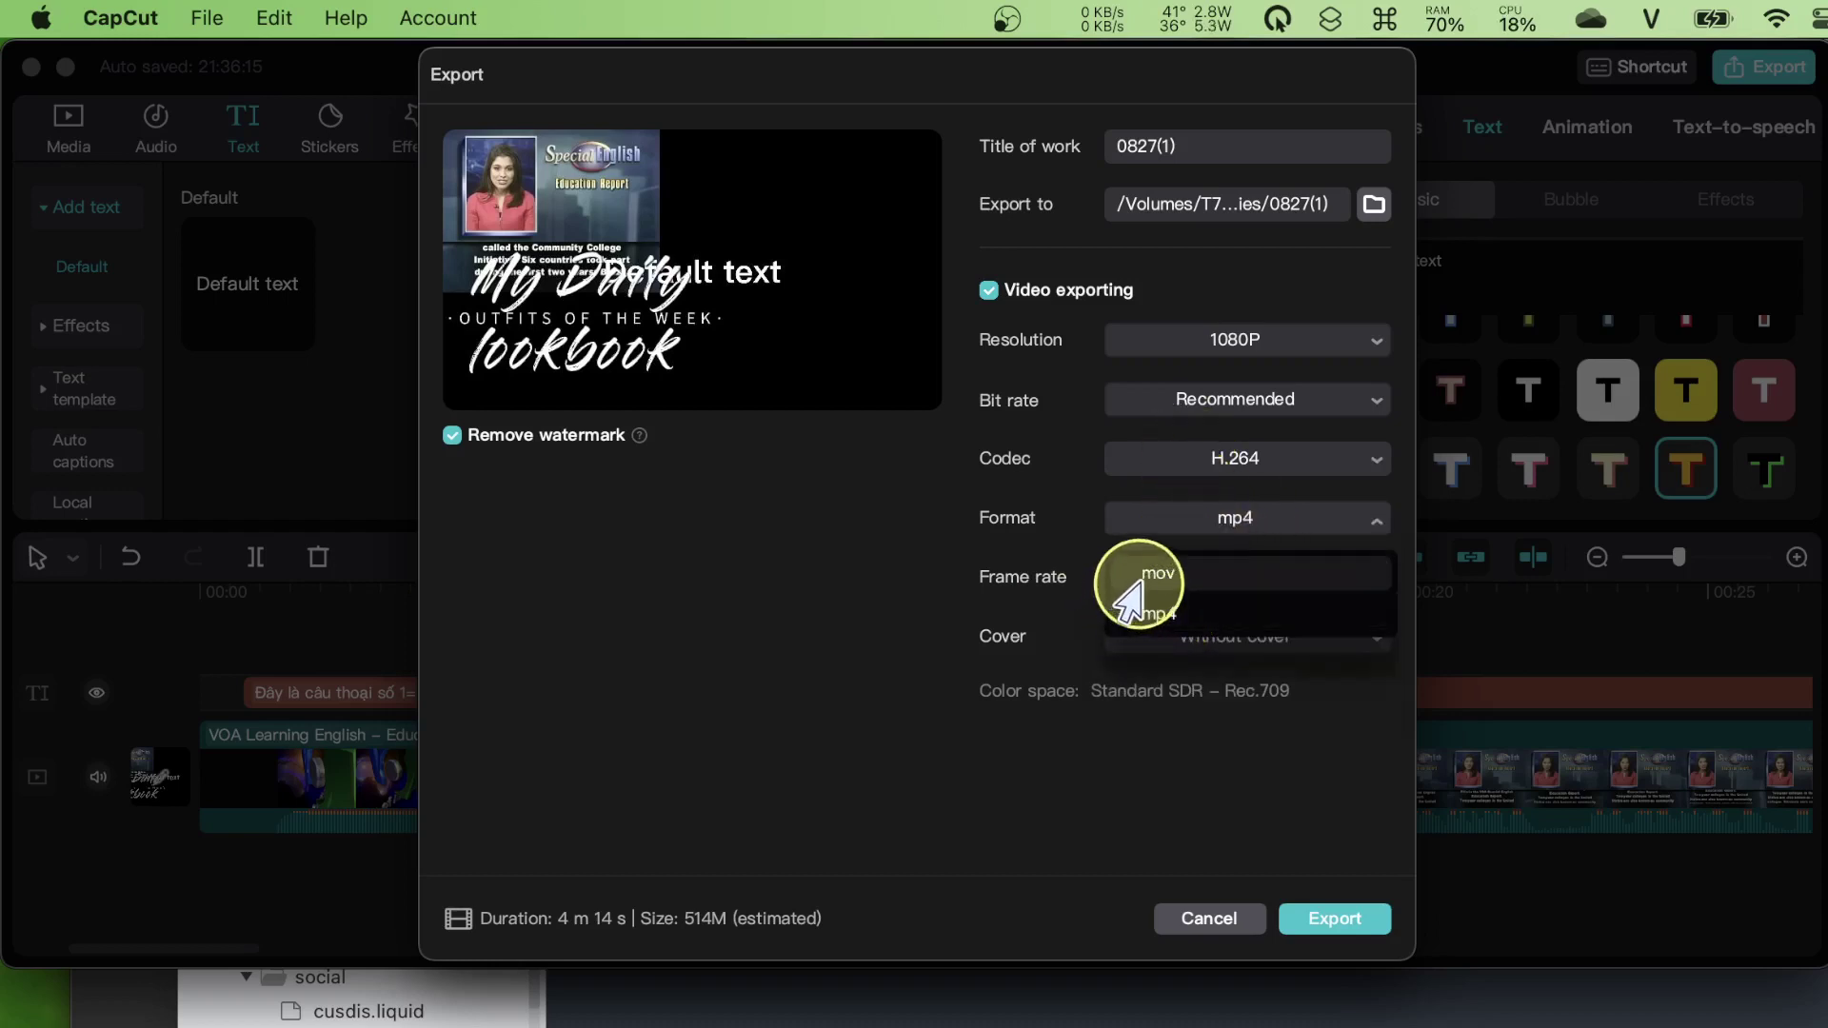
click(1050, 574)
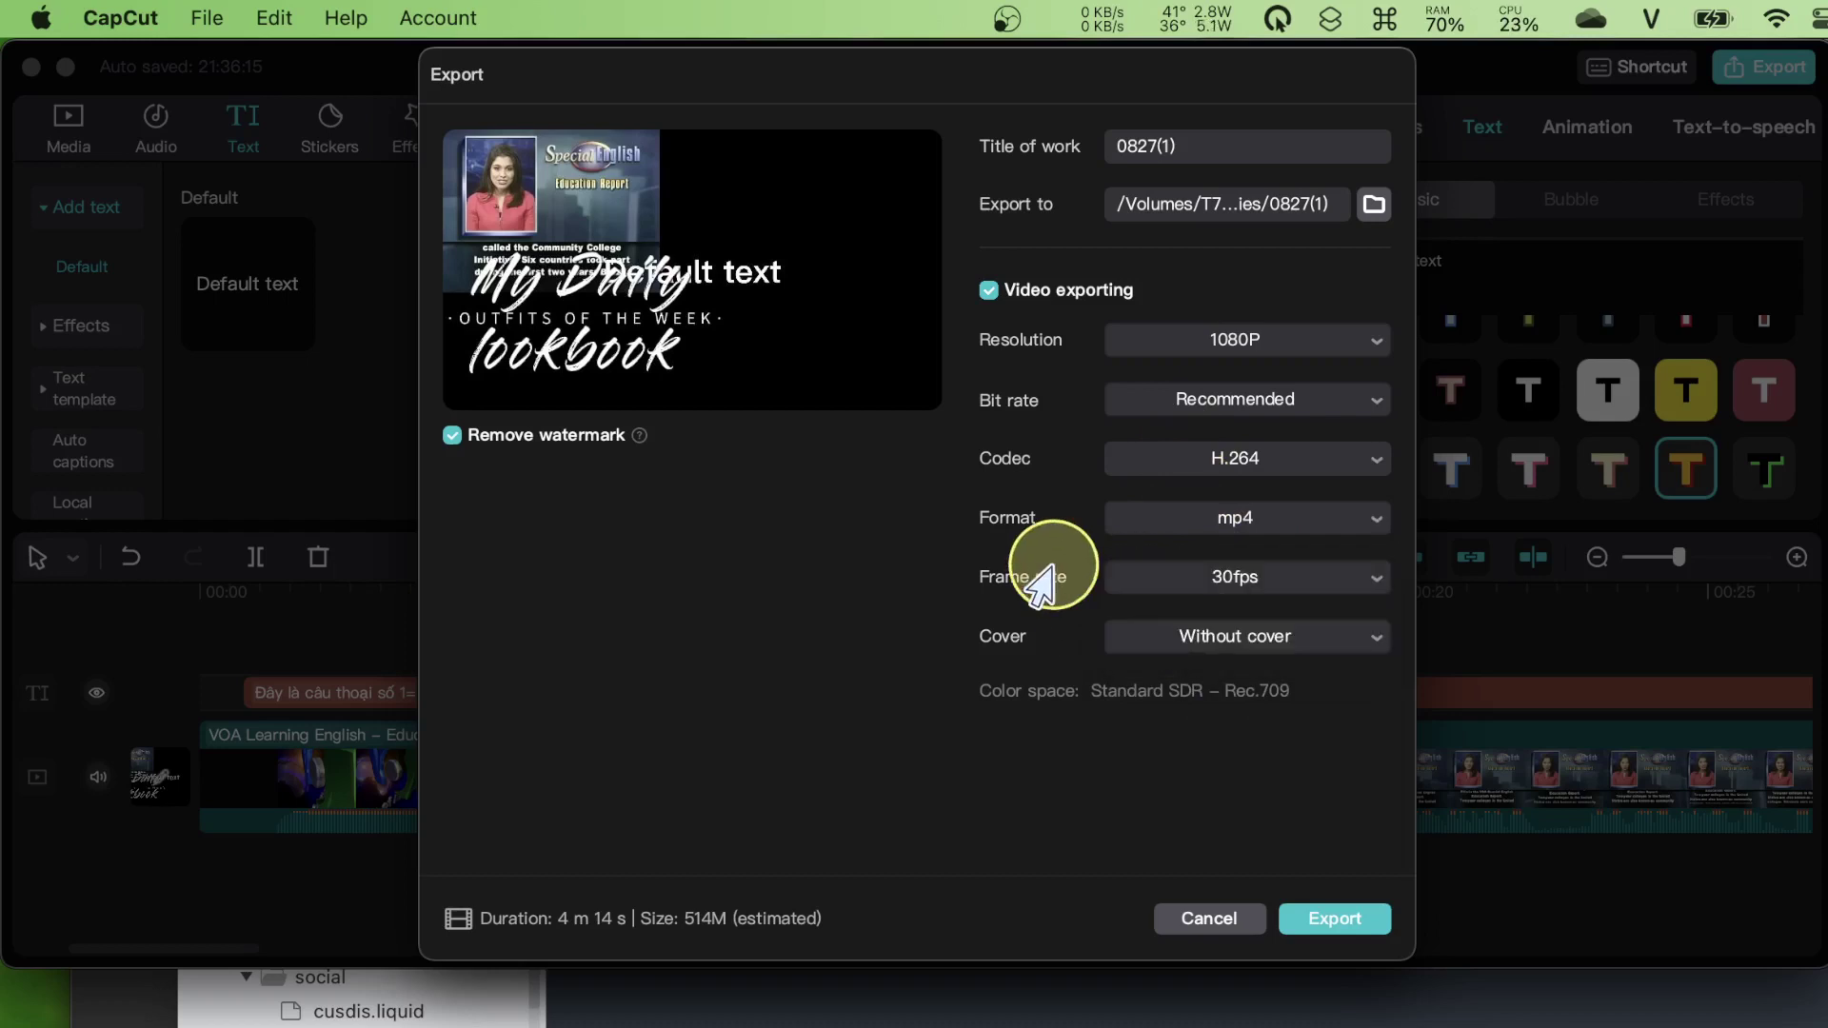
click(1165, 523)
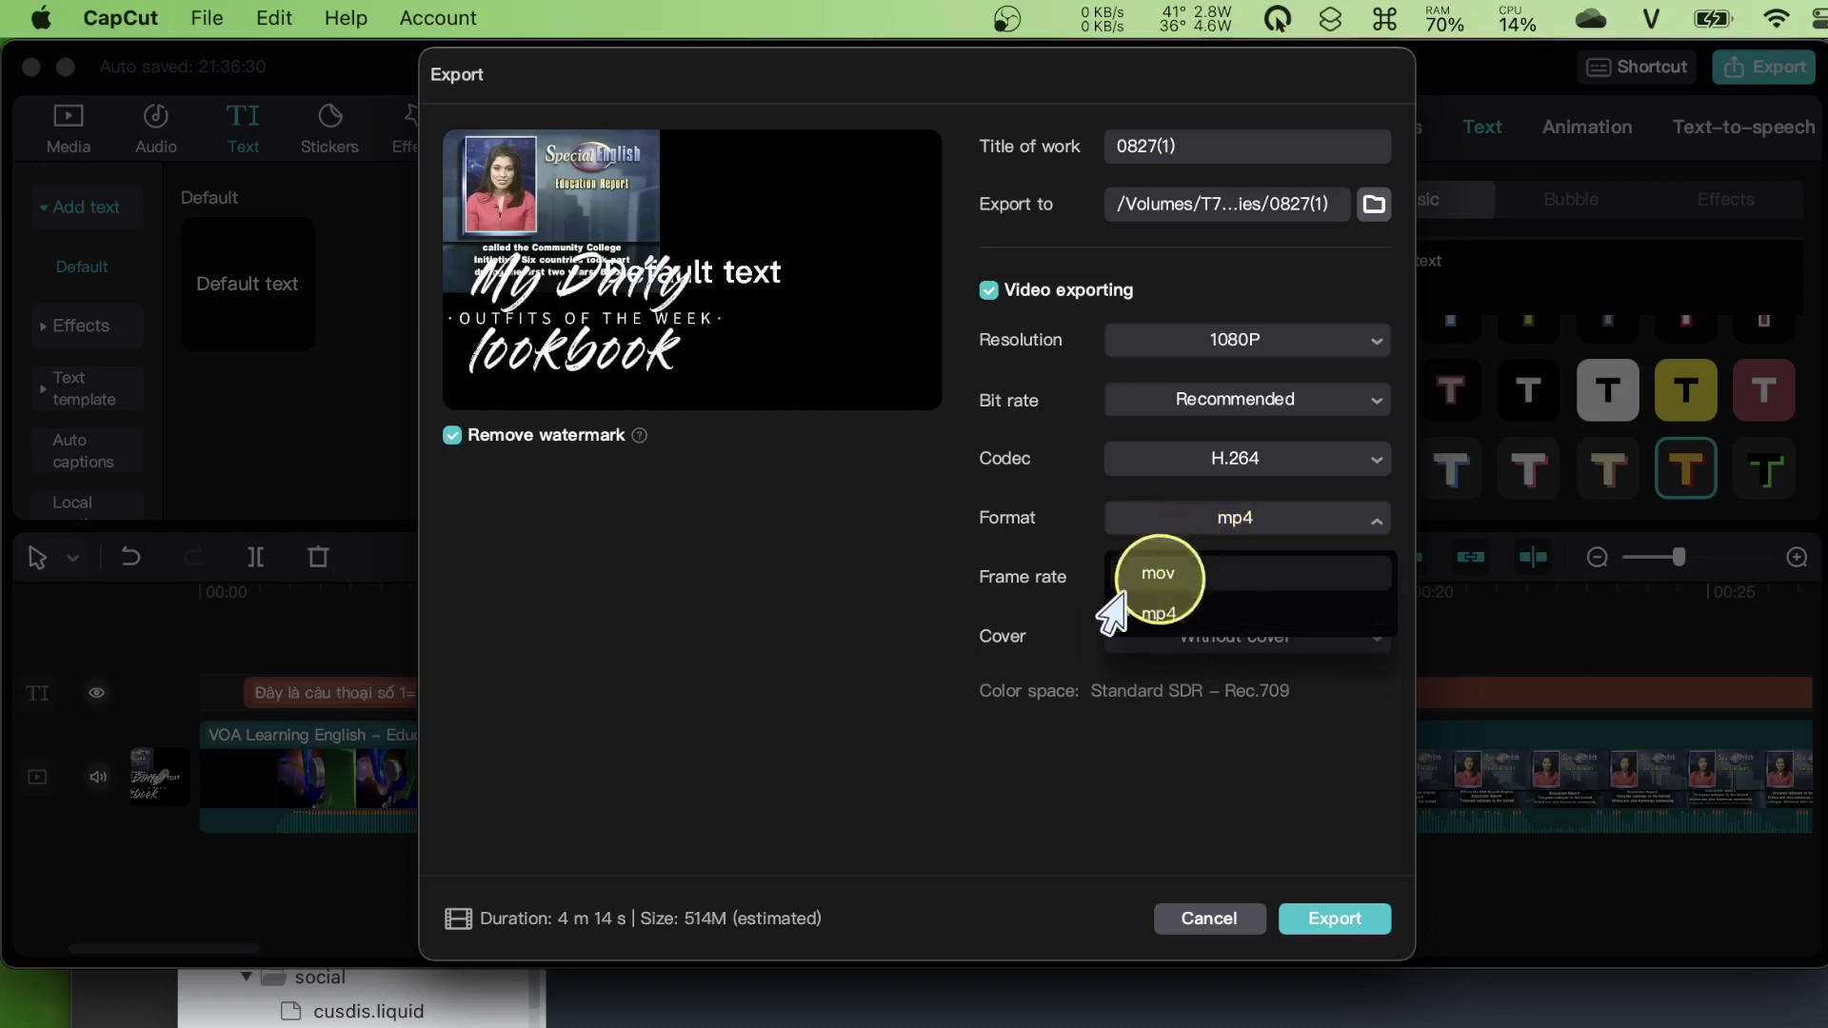
click(1043, 582)
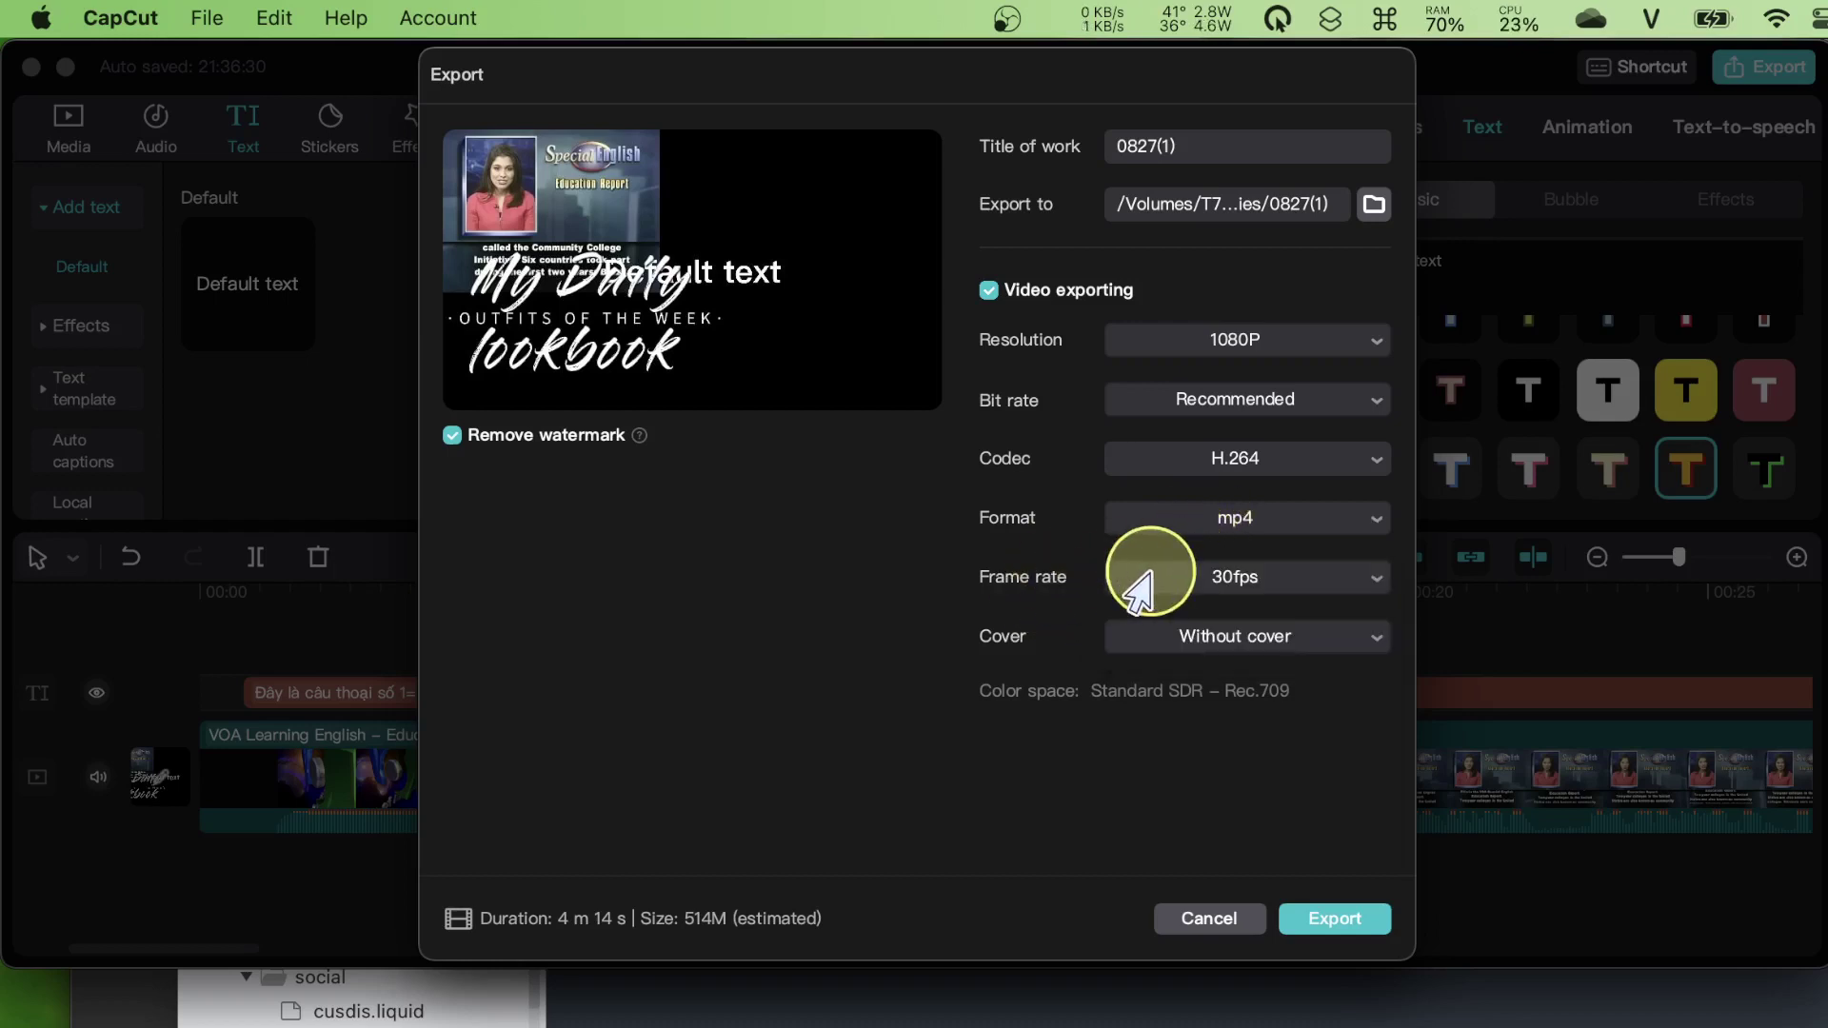
click(1147, 578)
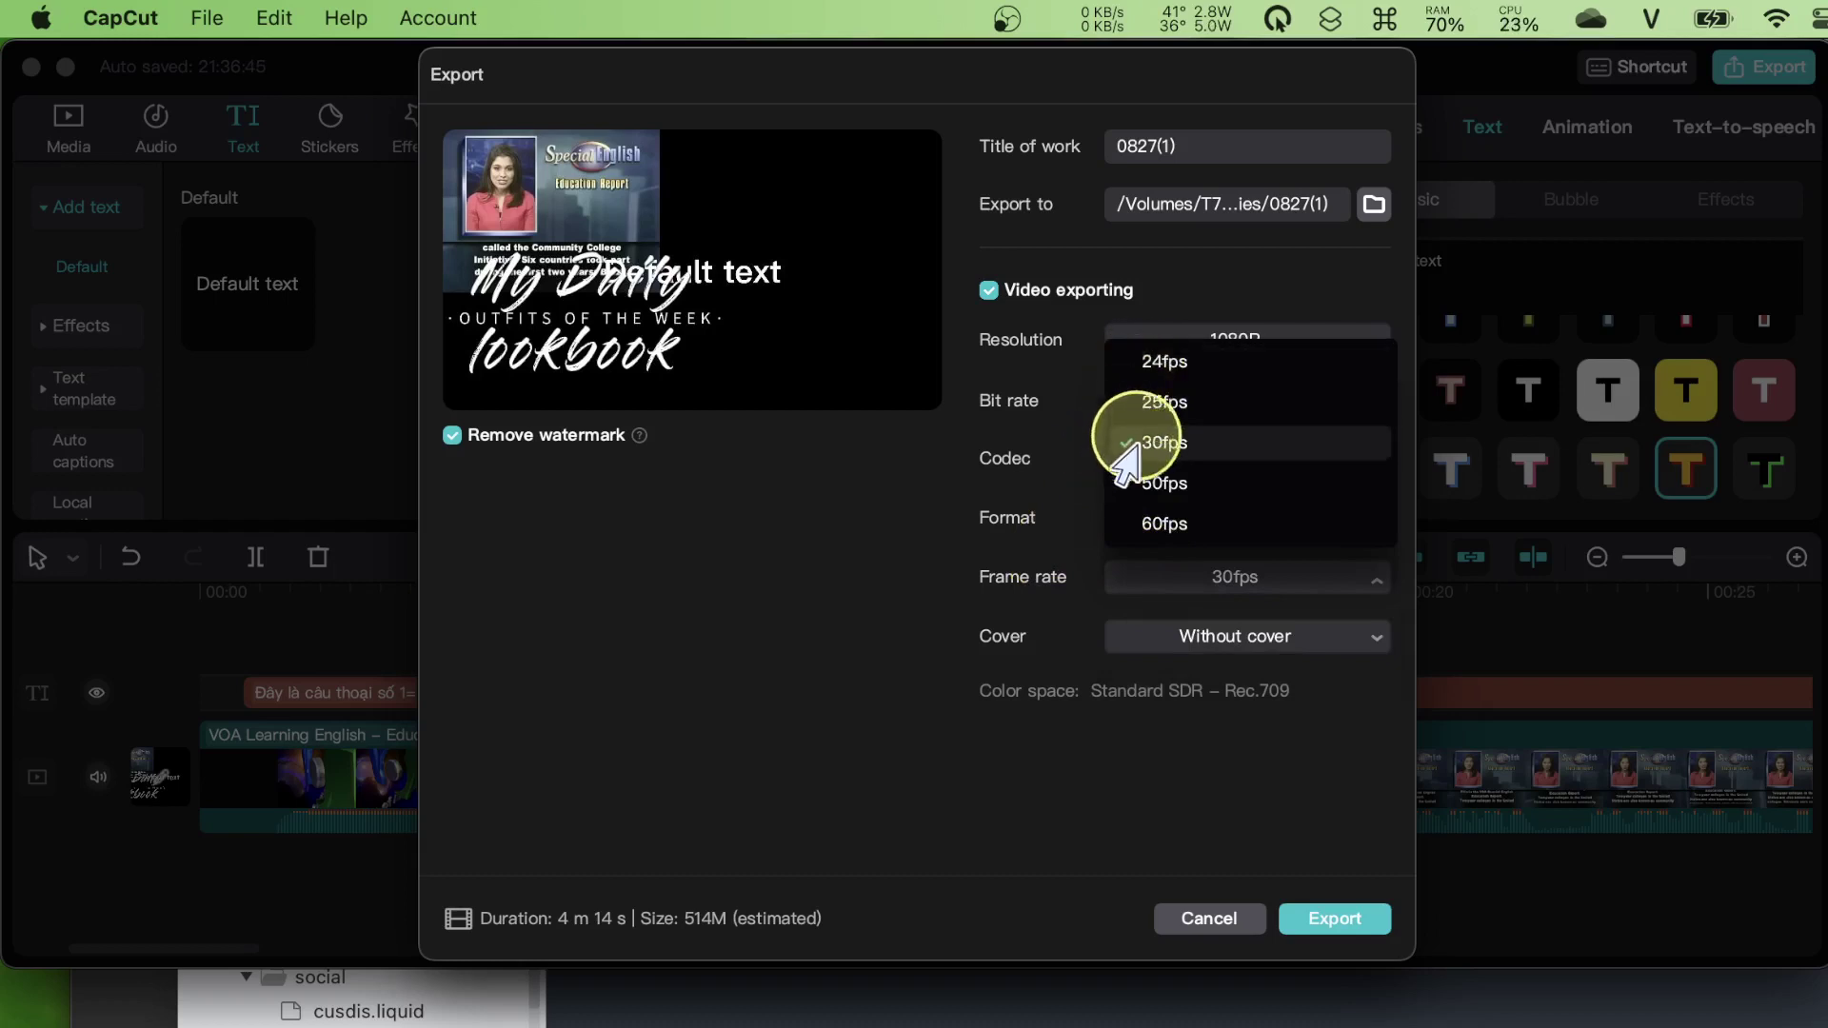
click(1017, 522)
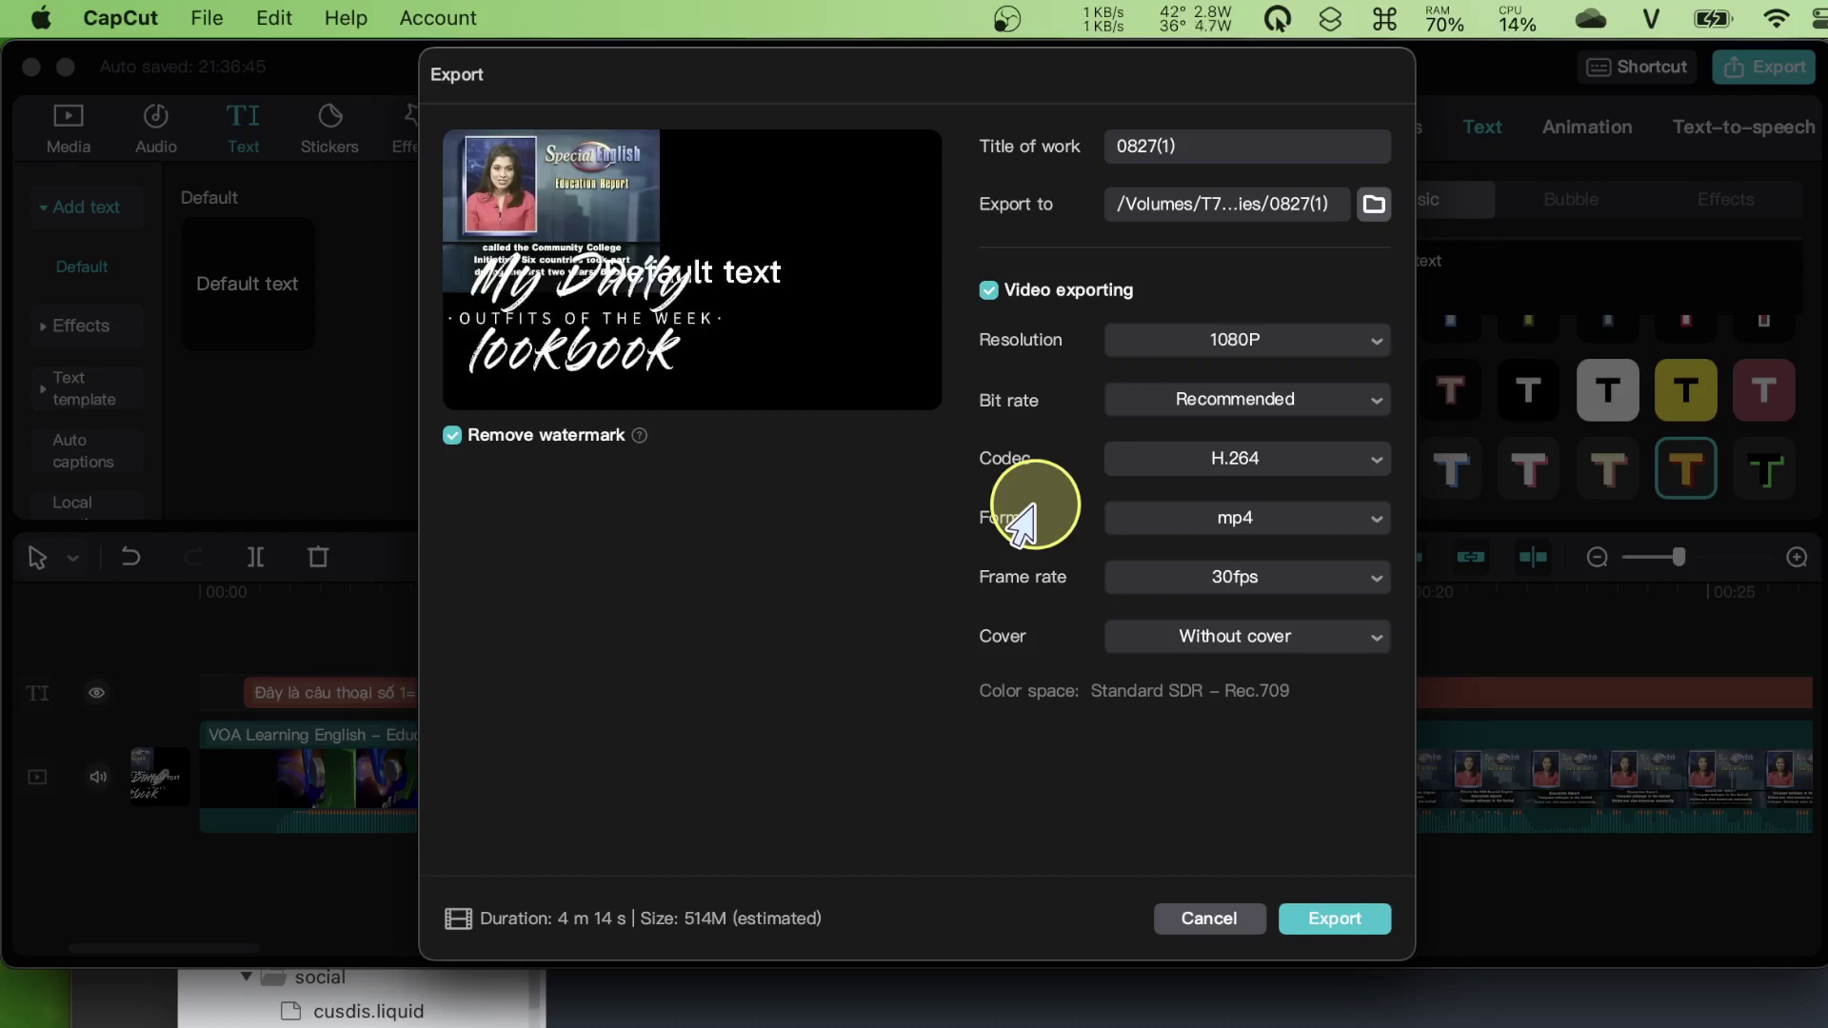
click(1131, 596)
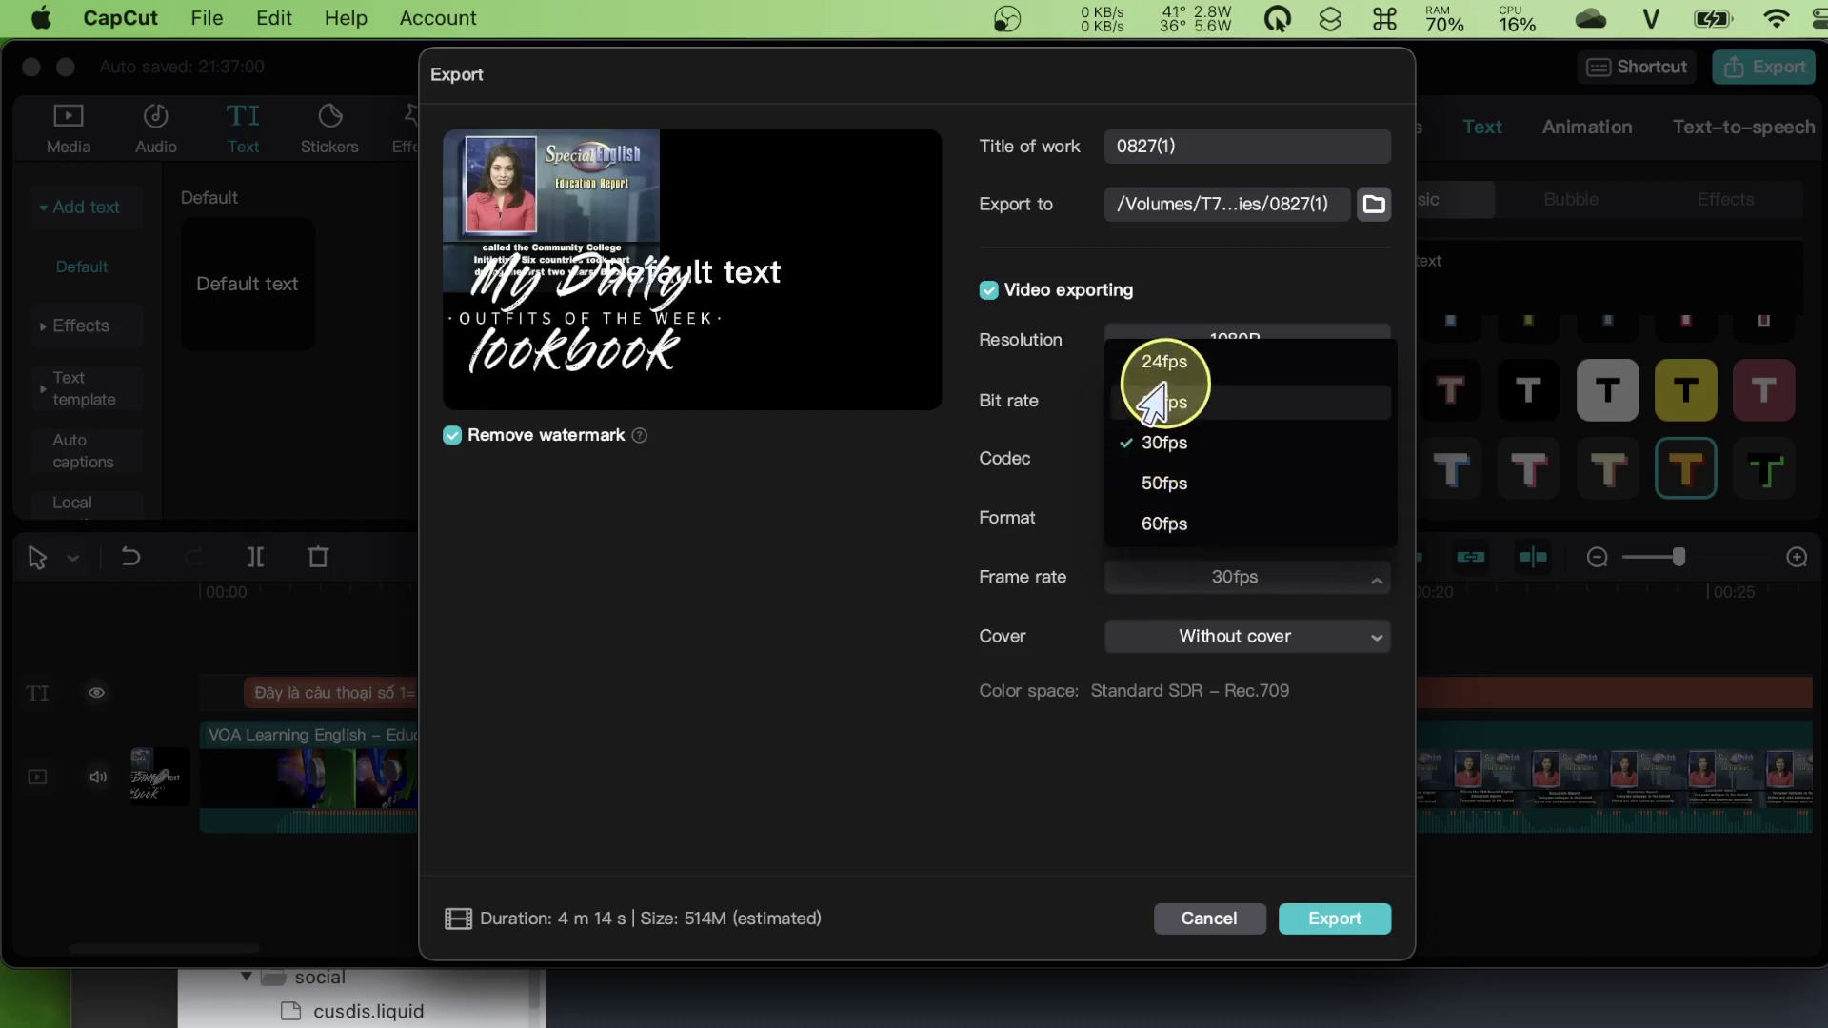
click(885, 600)
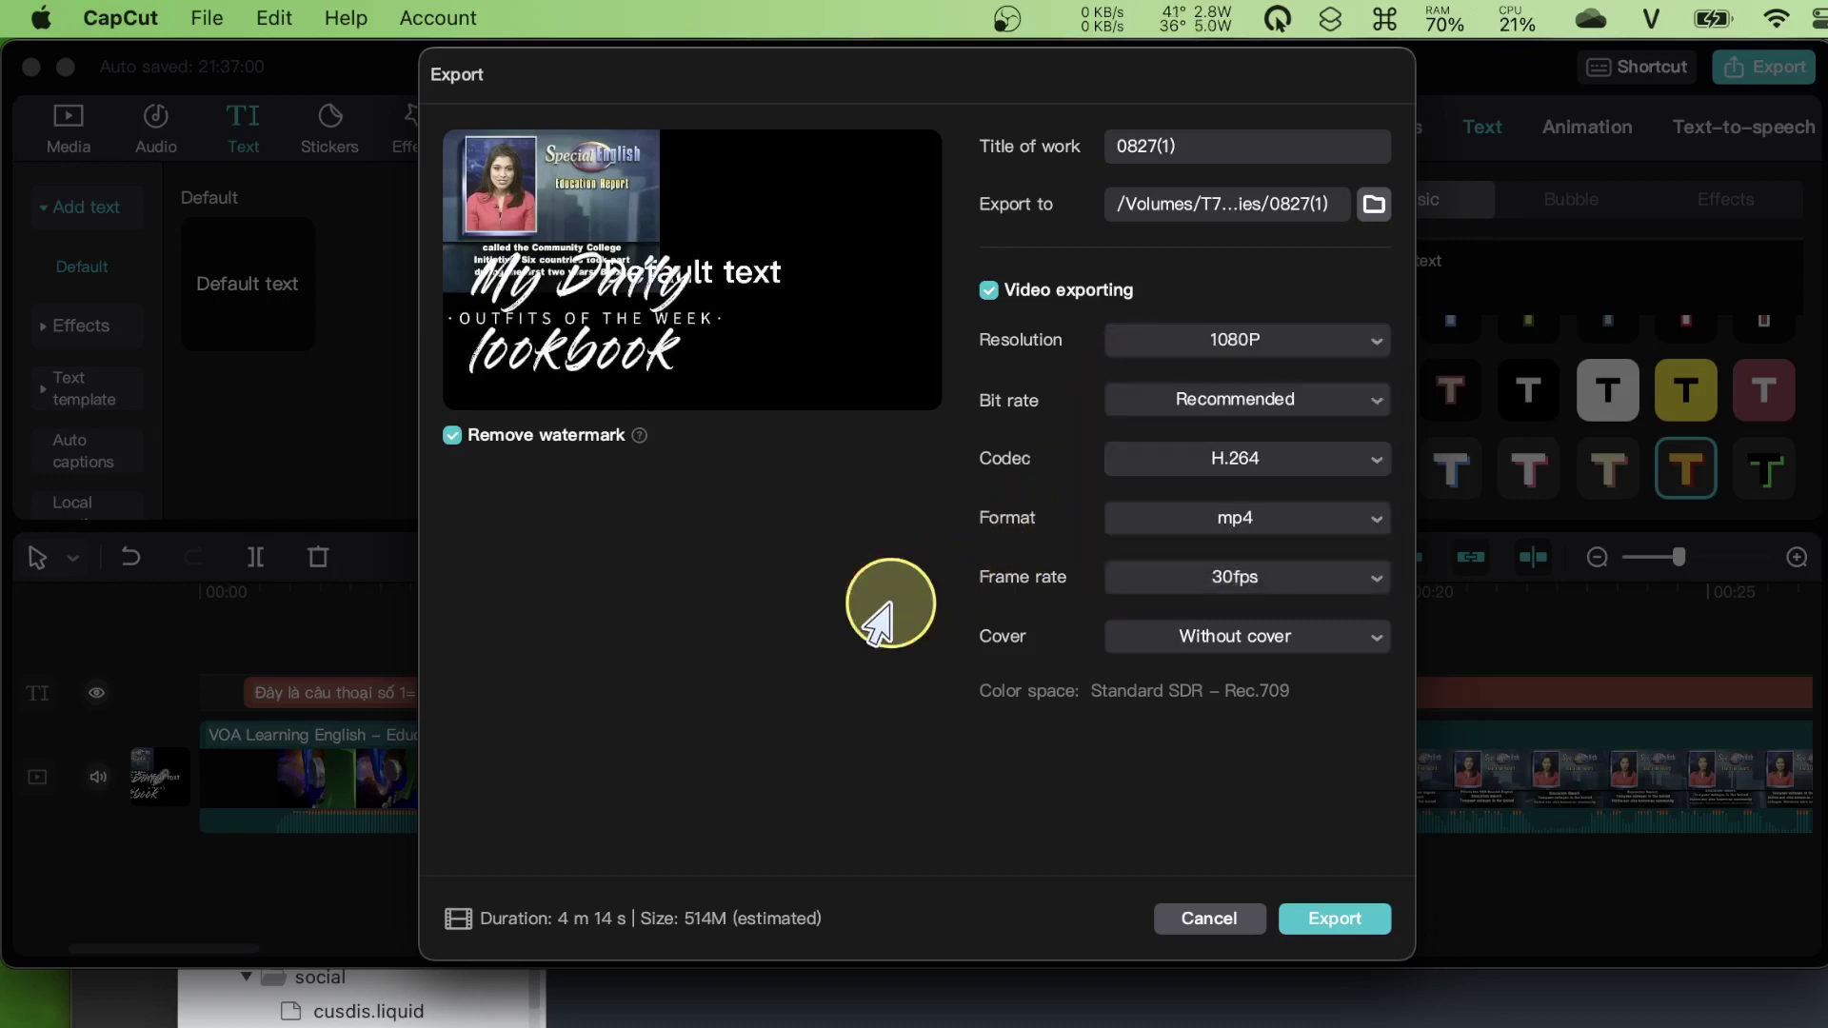
Set the export's cover option to With cover, then leave the export settings without exporting
click(1176, 633)
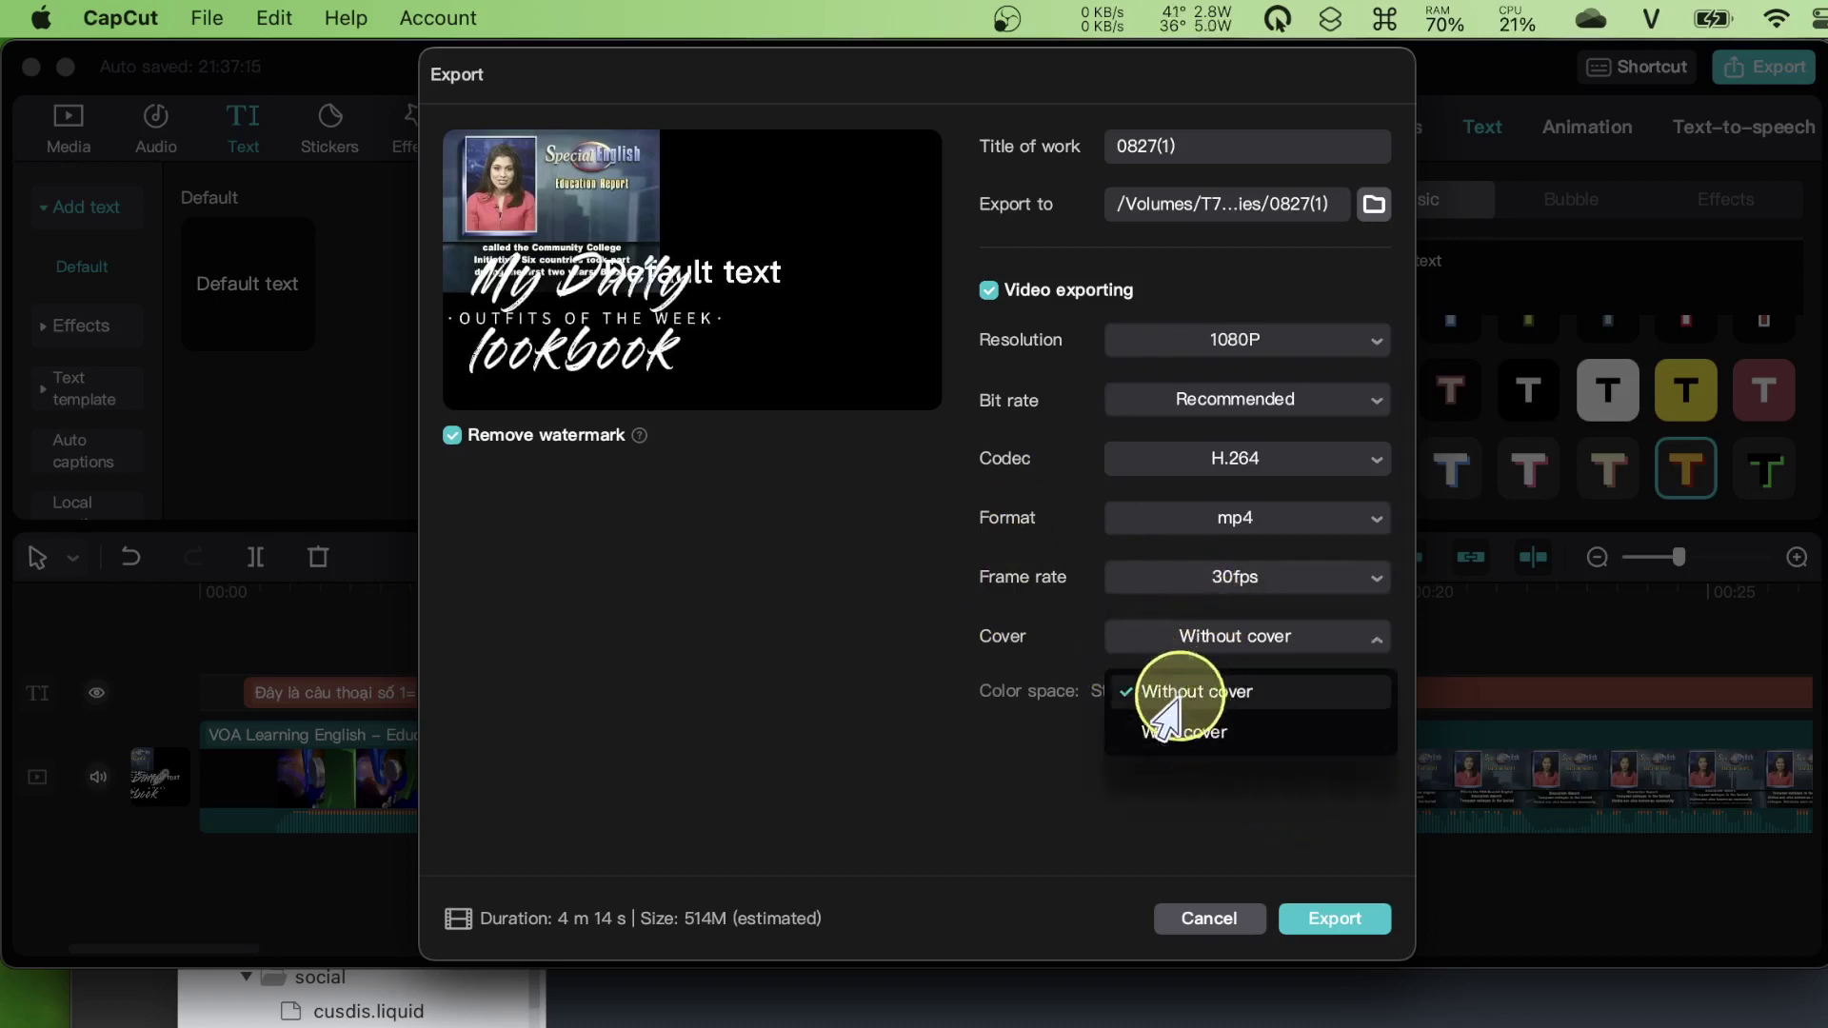
click(1155, 734)
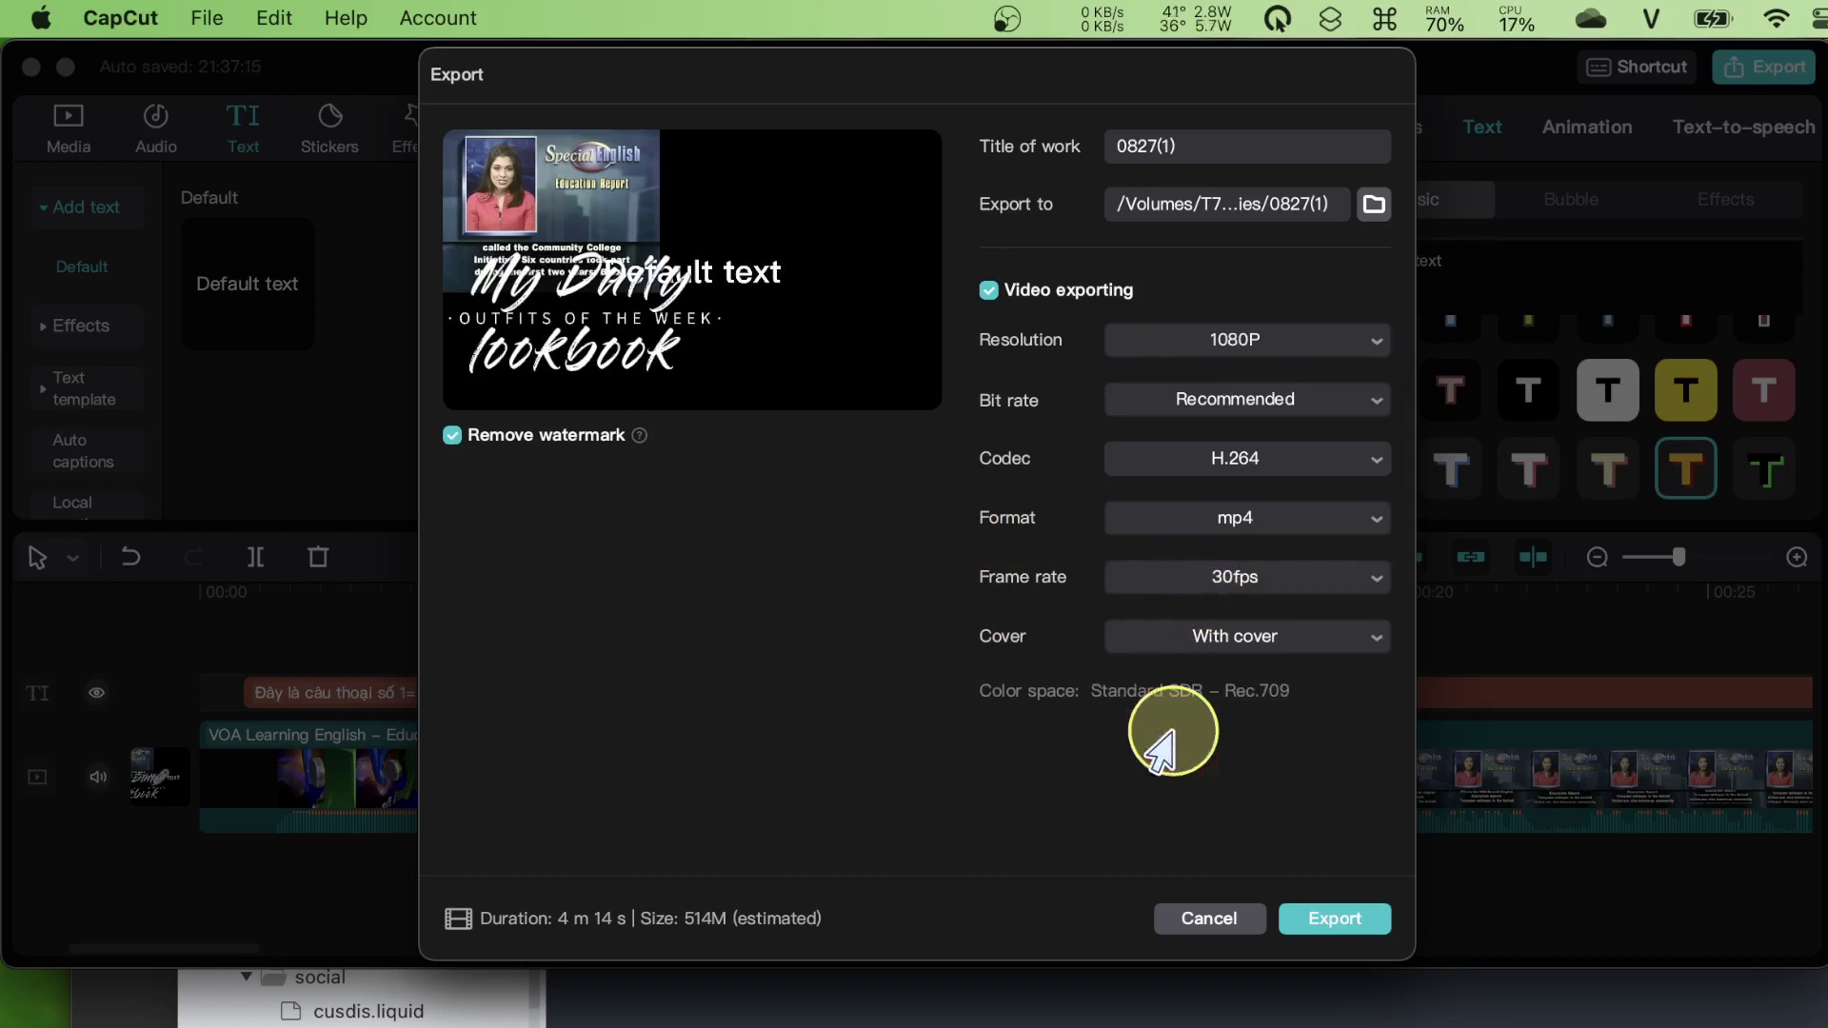
click(1169, 642)
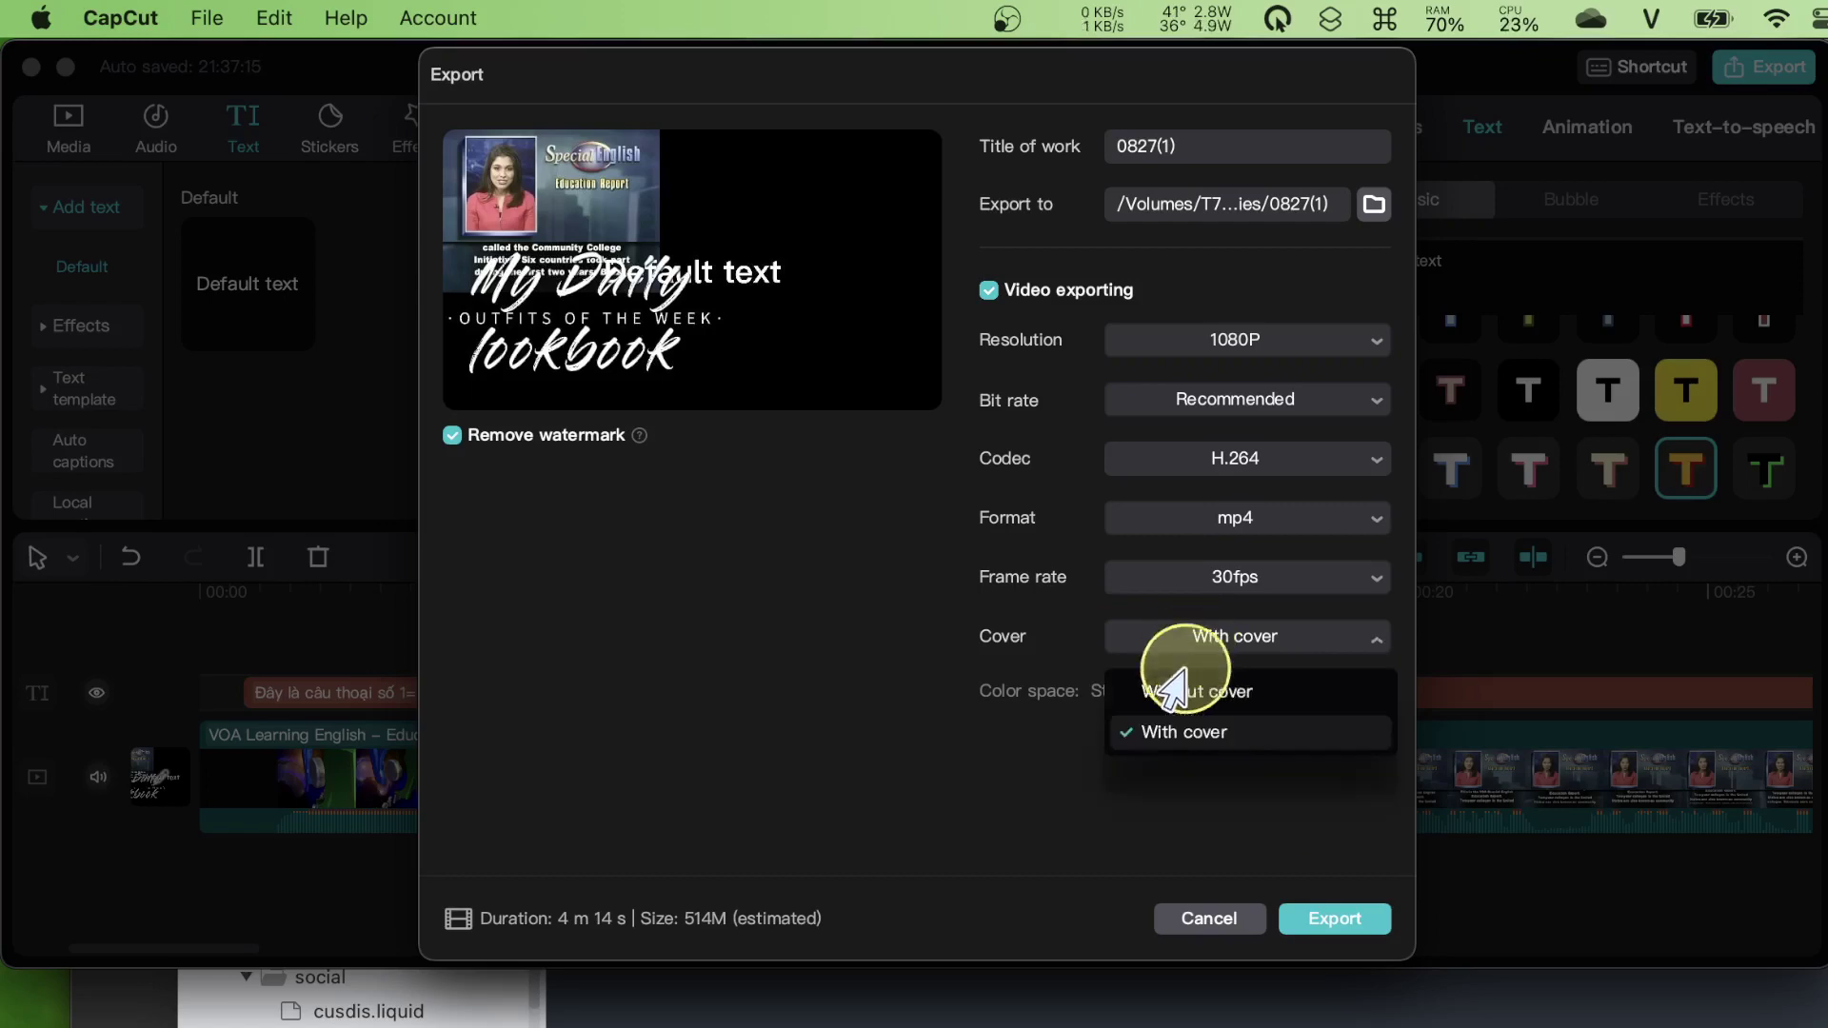
click(1208, 918)
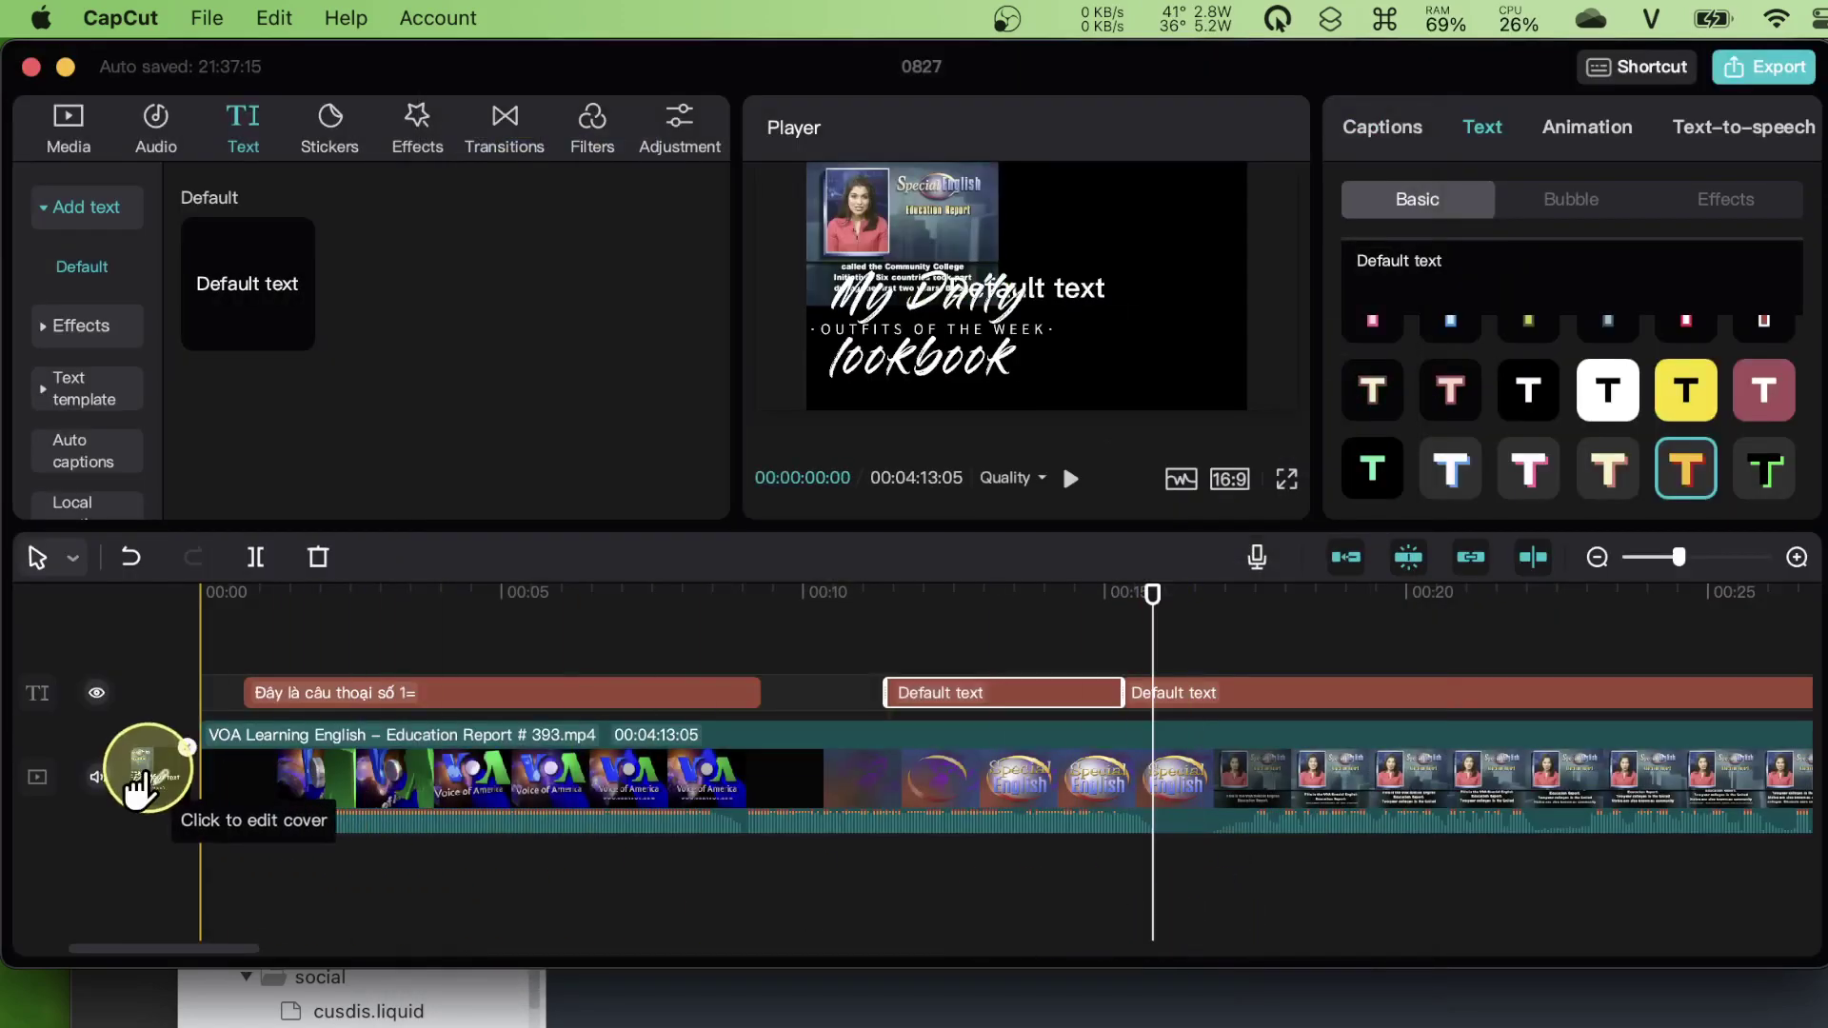
Open the project's cover design to view it and complete it without edits
click(153, 766)
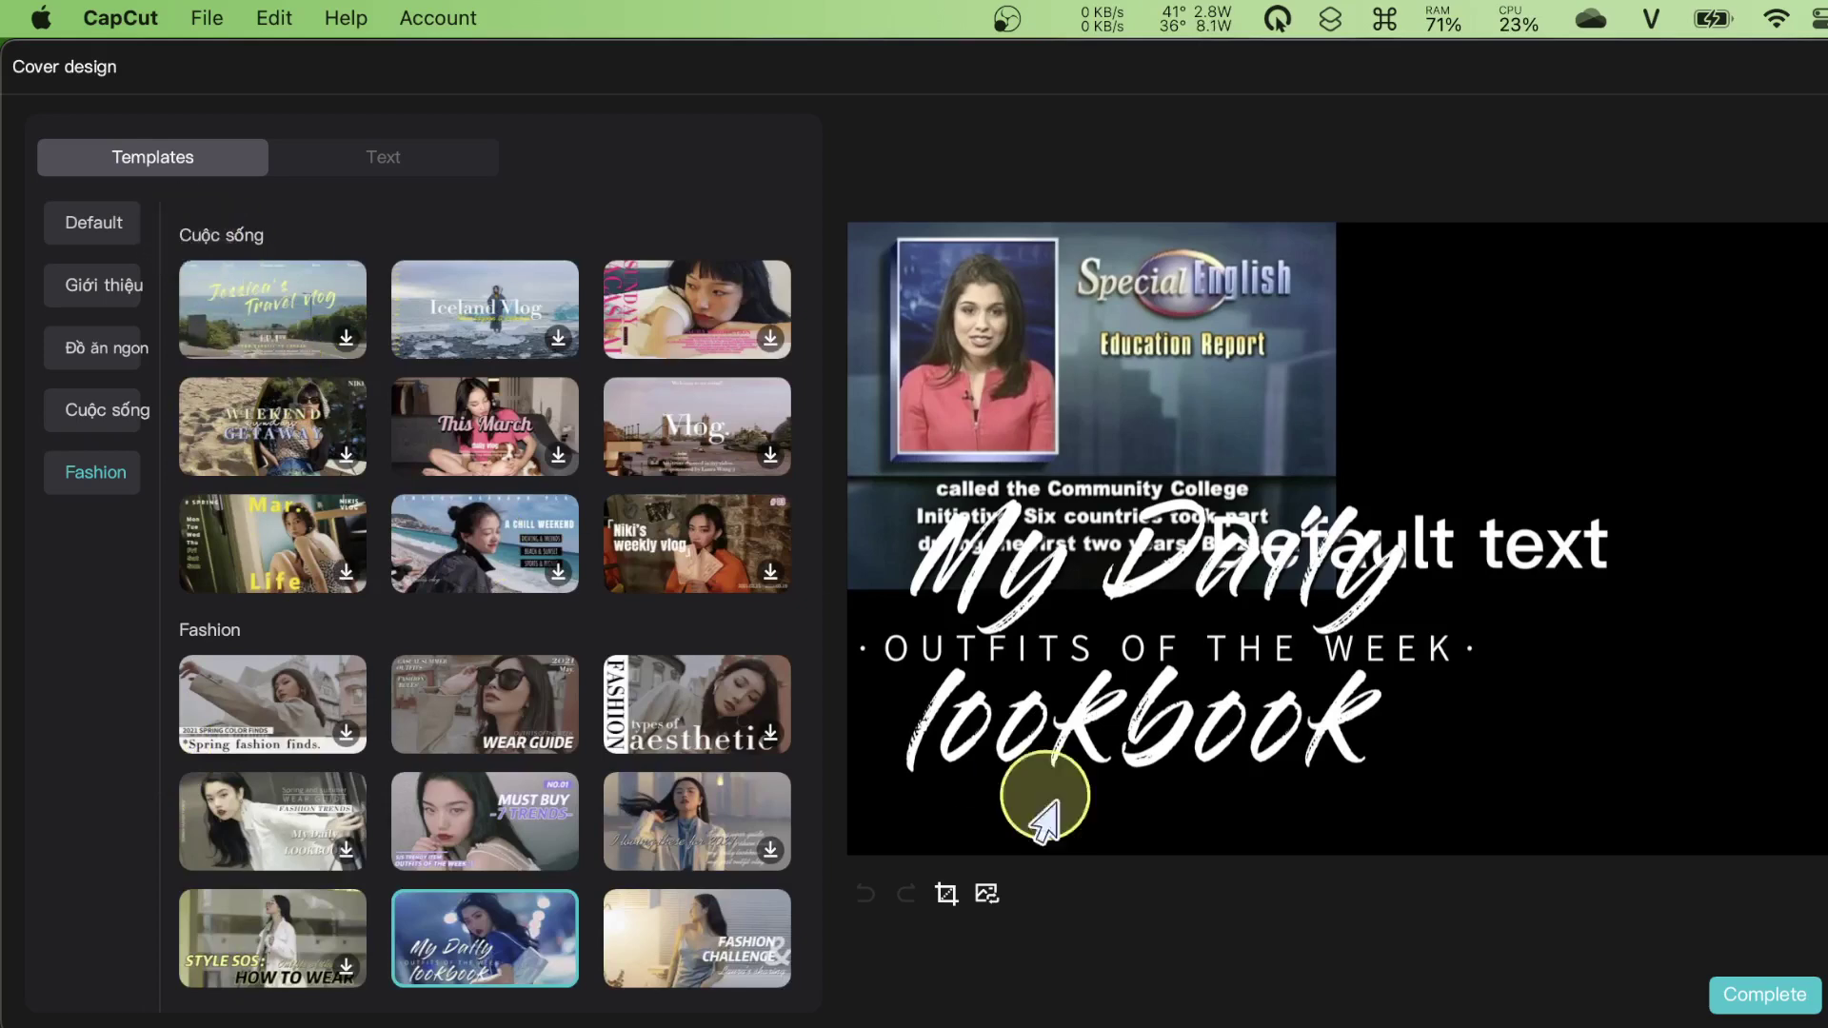
click(1781, 994)
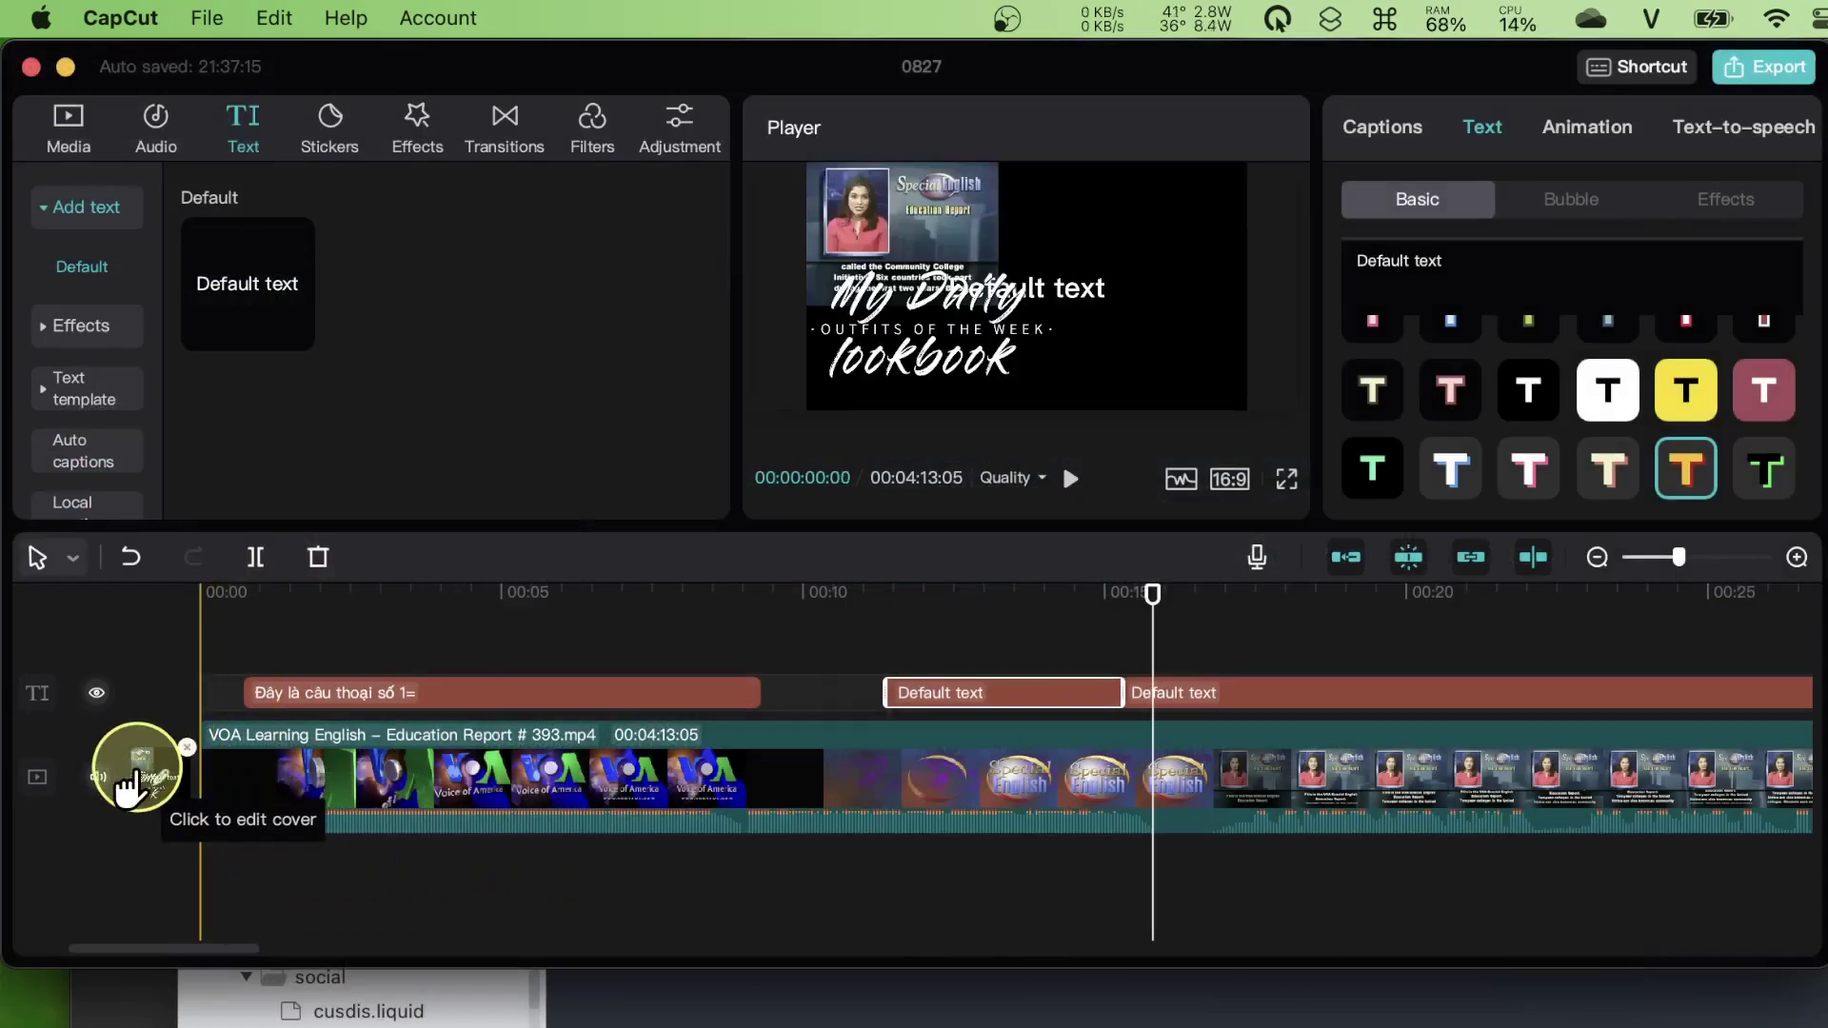
Check the video-frame and local-image sources for reselecting the project's cover, then cancel the selection
click(133, 776)
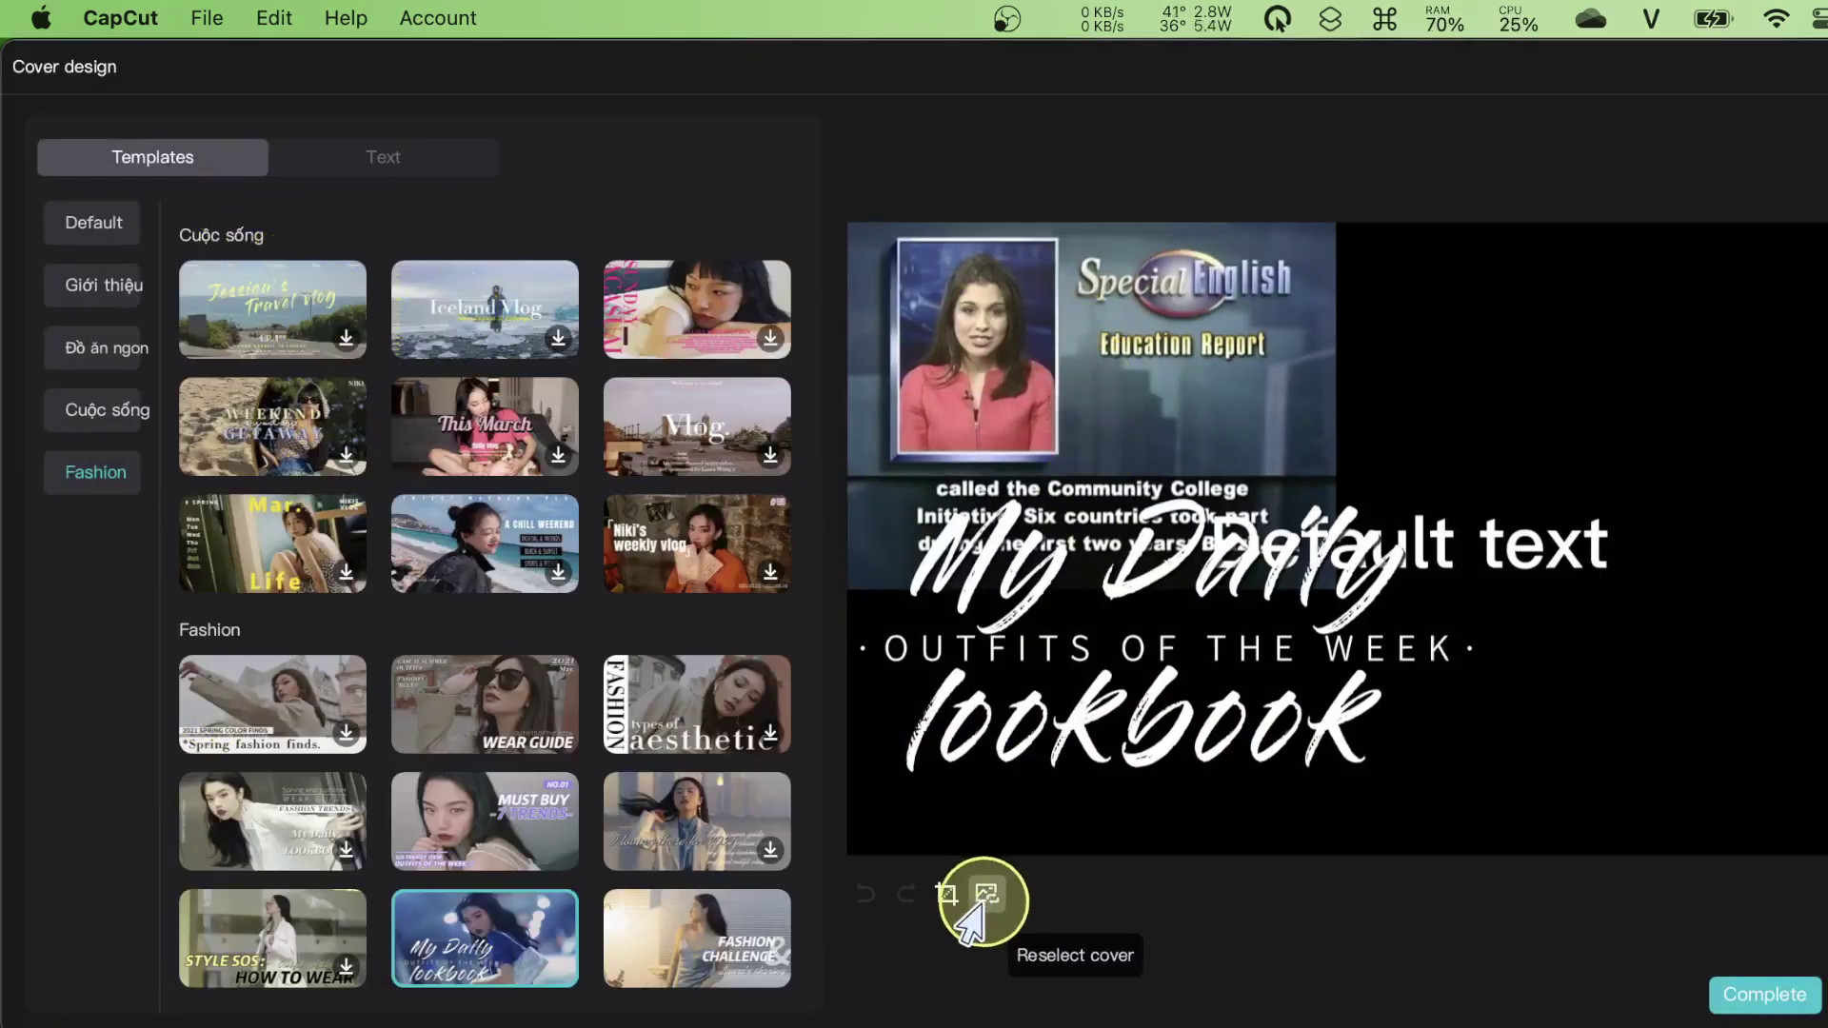
click(985, 895)
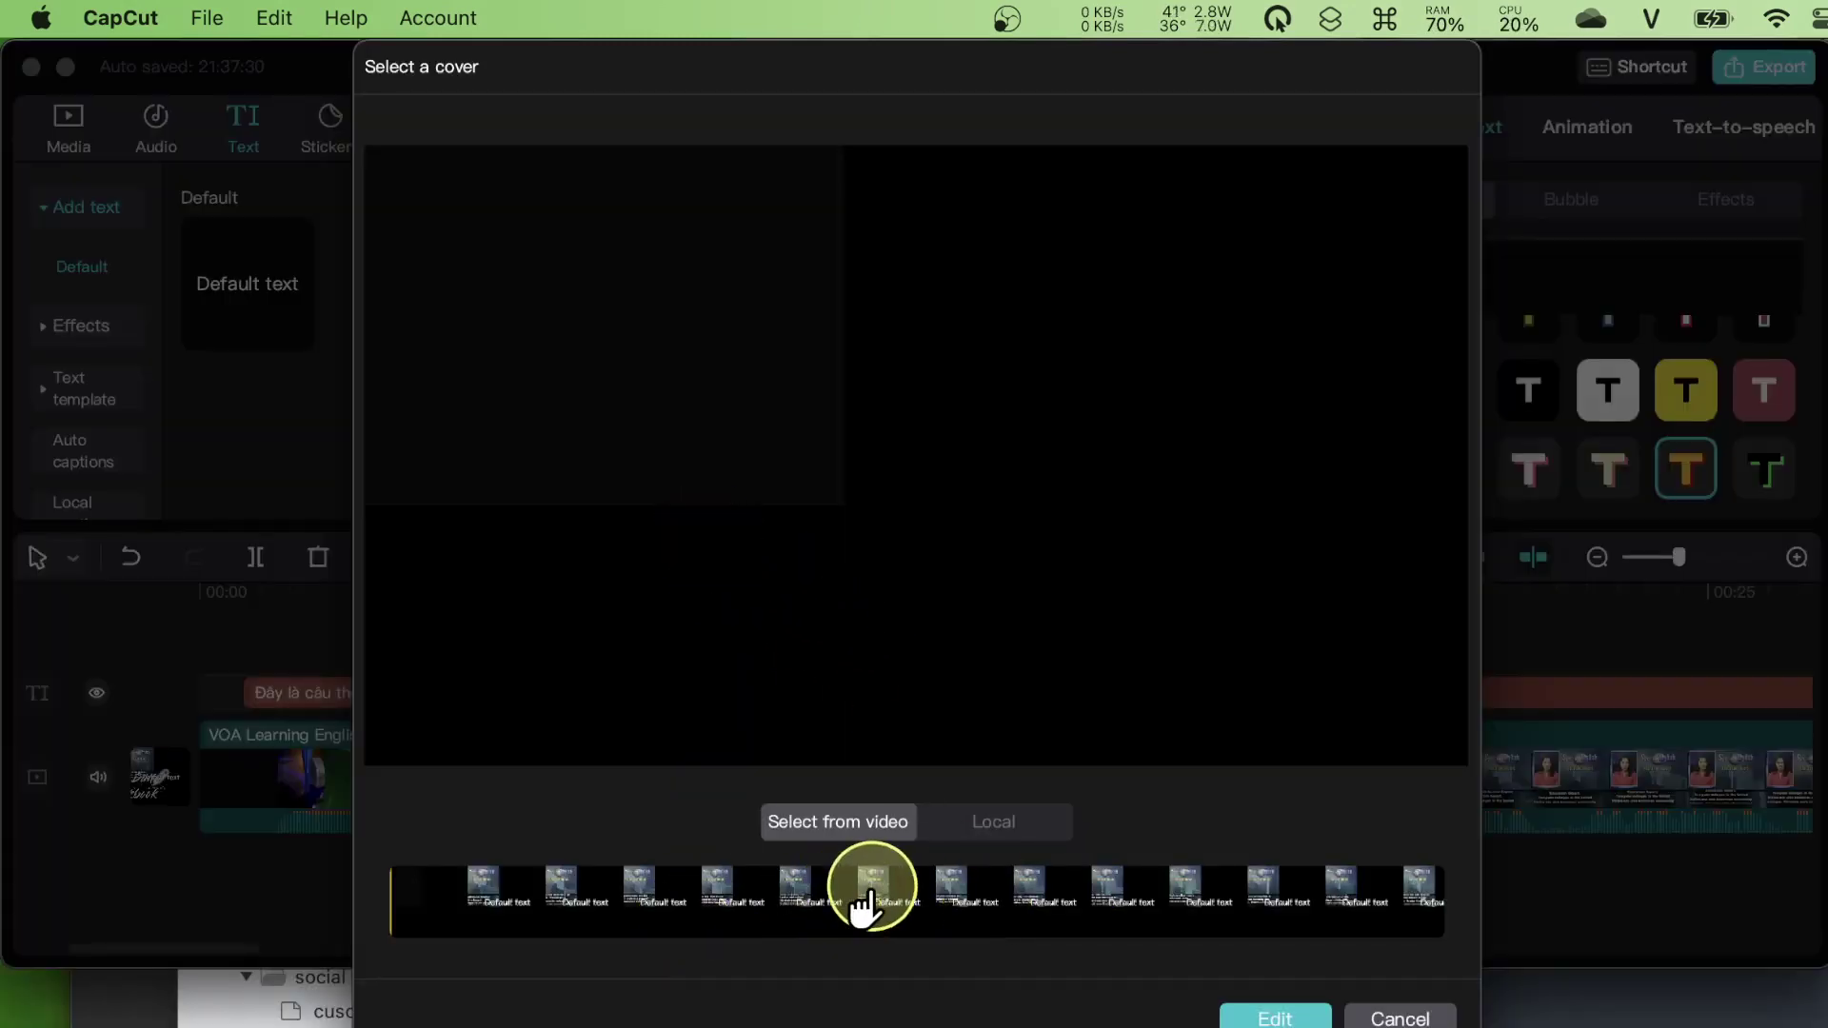
drag(861, 897, 1054, 889)
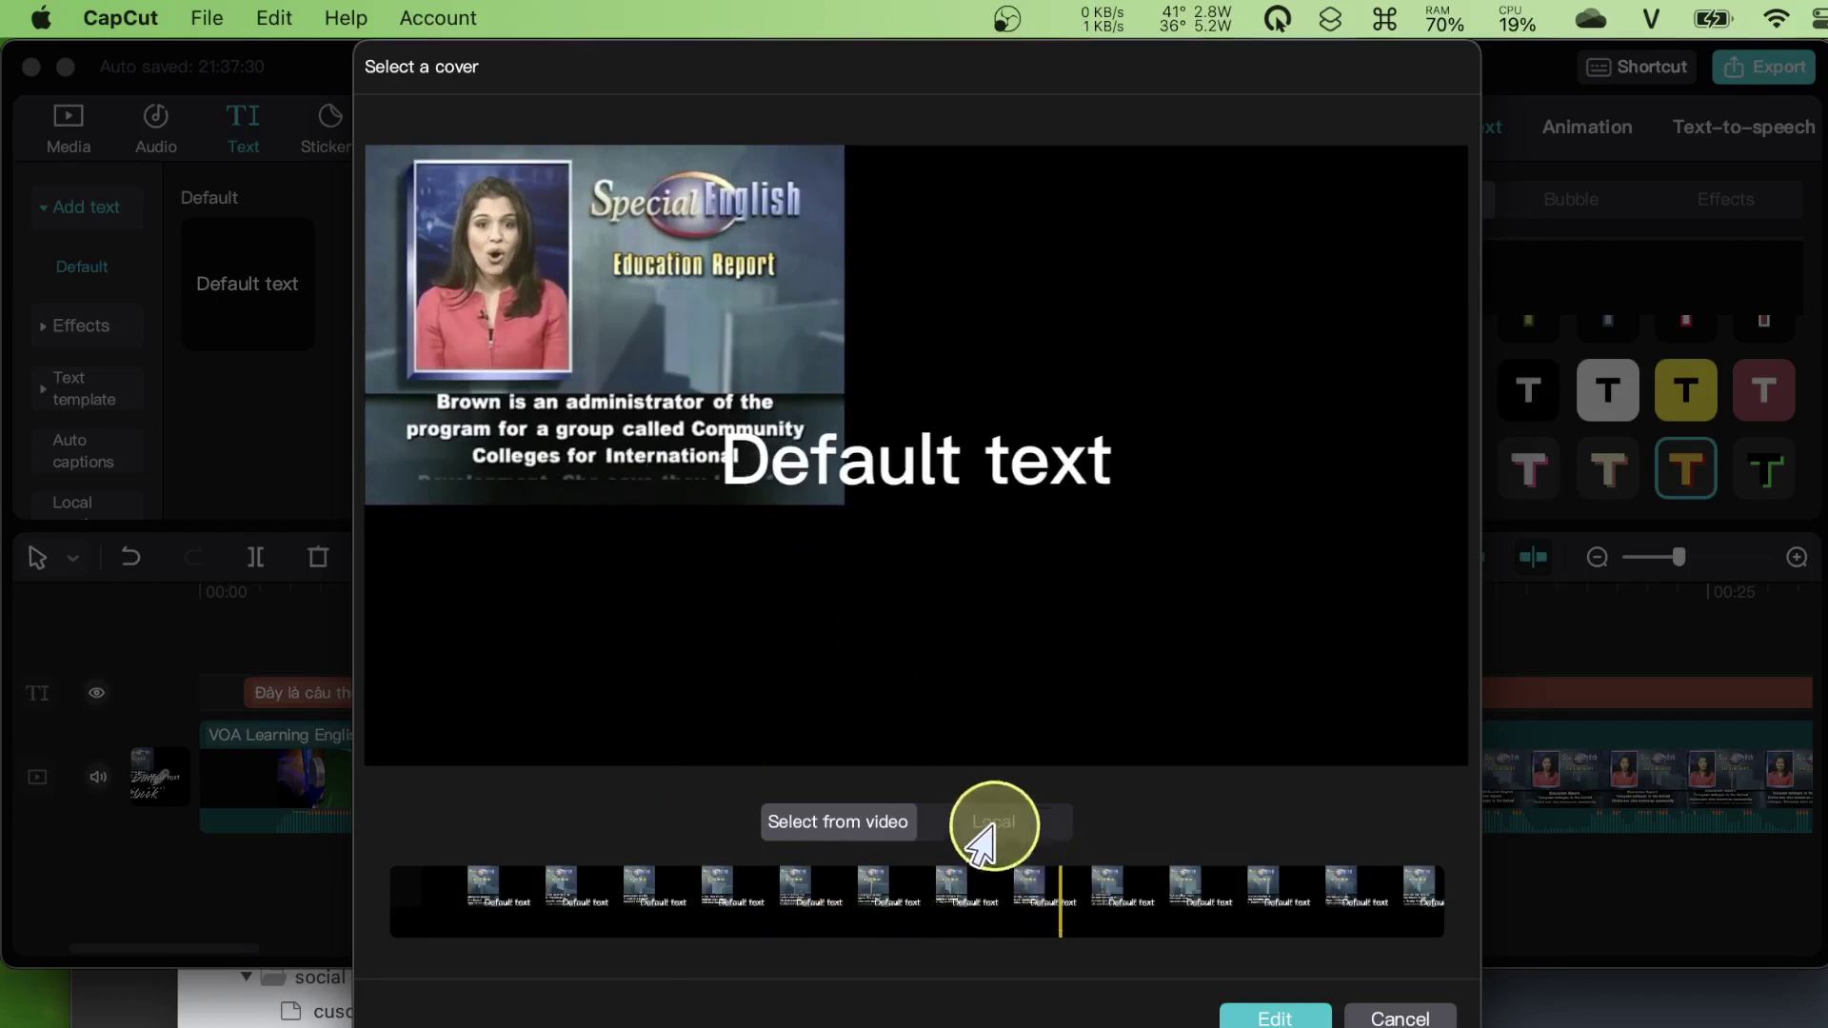
click(988, 827)
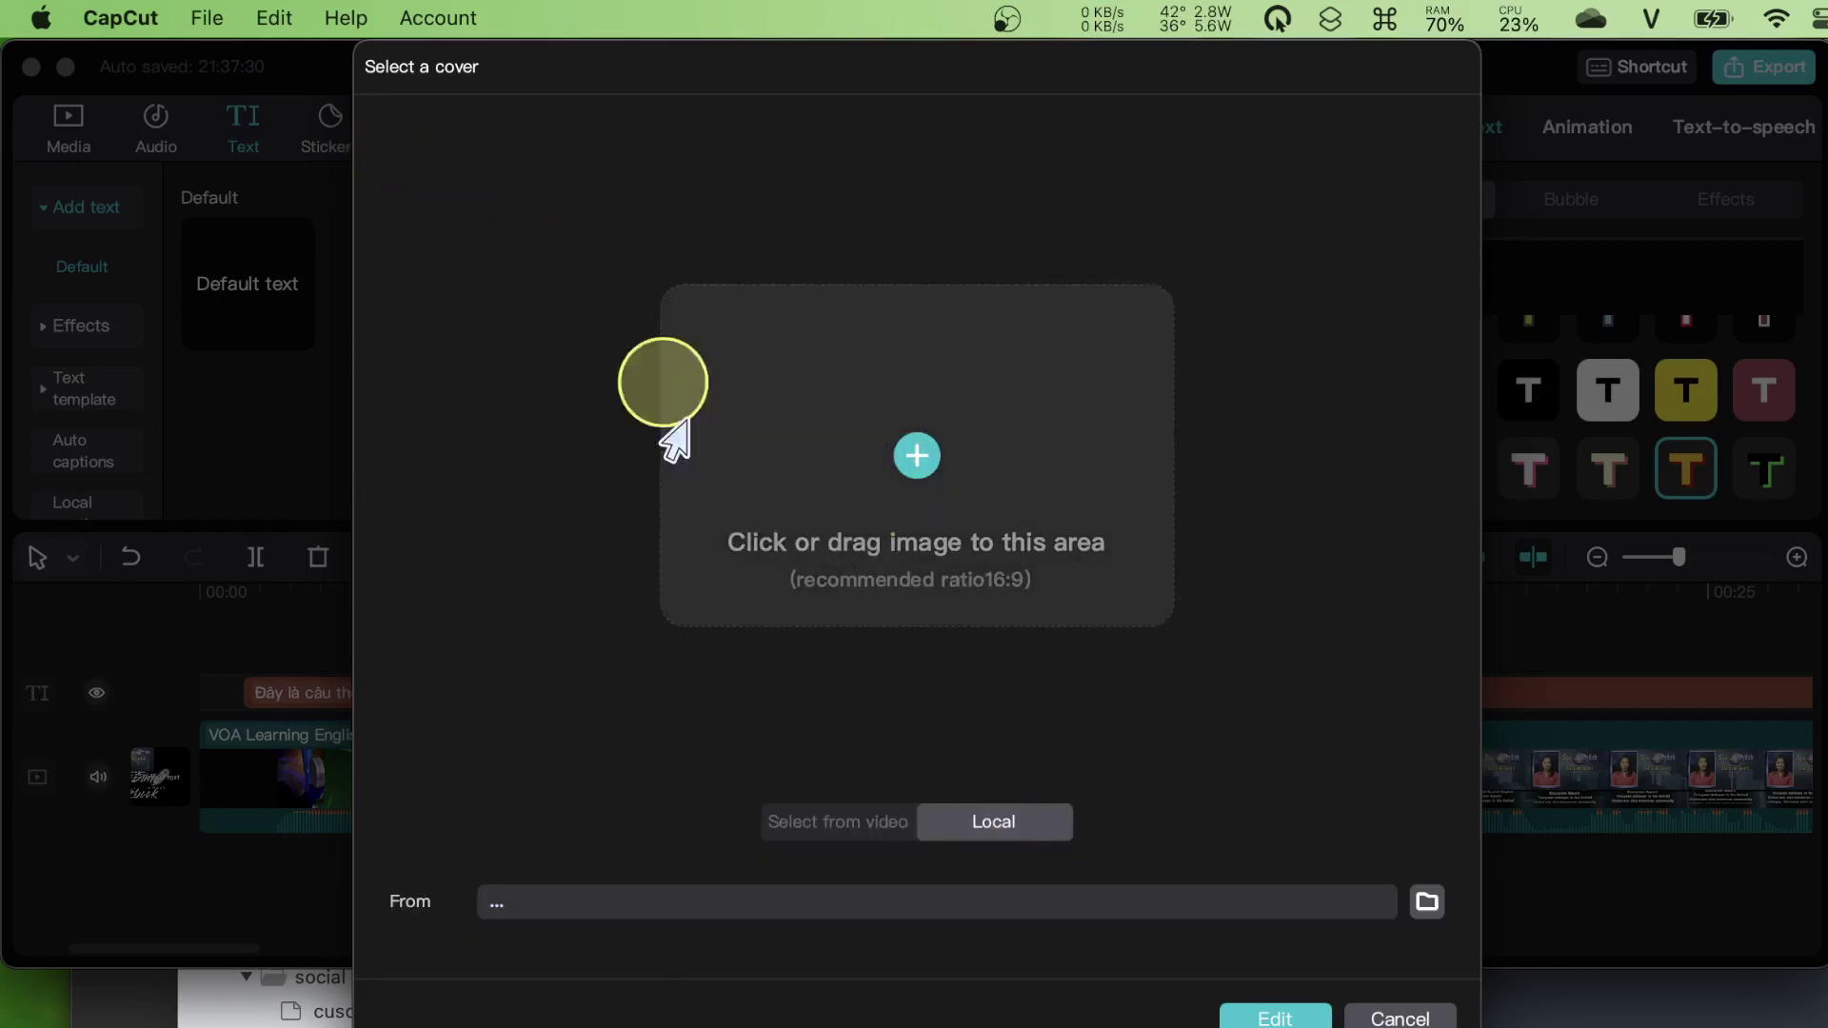
click(1395, 1018)
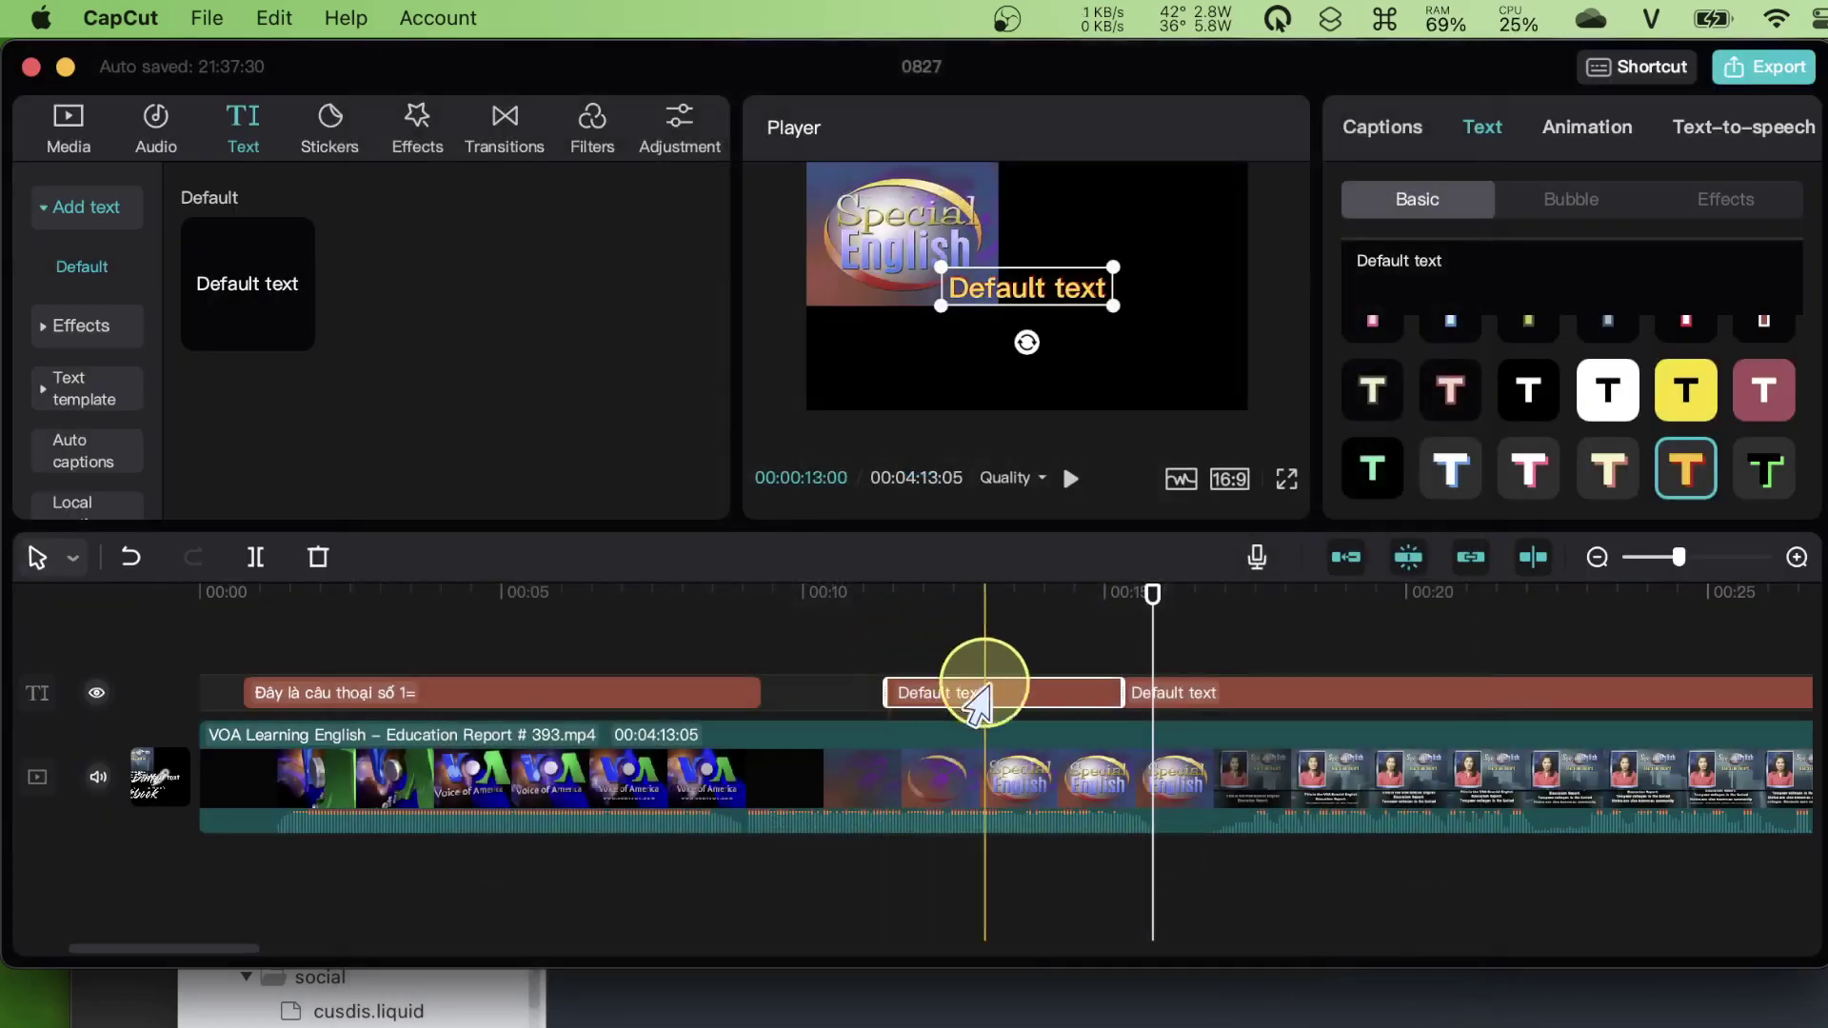
Apply the WEAR GUIDE template from the Fashion category to the project's cover and complete the design
click(157, 771)
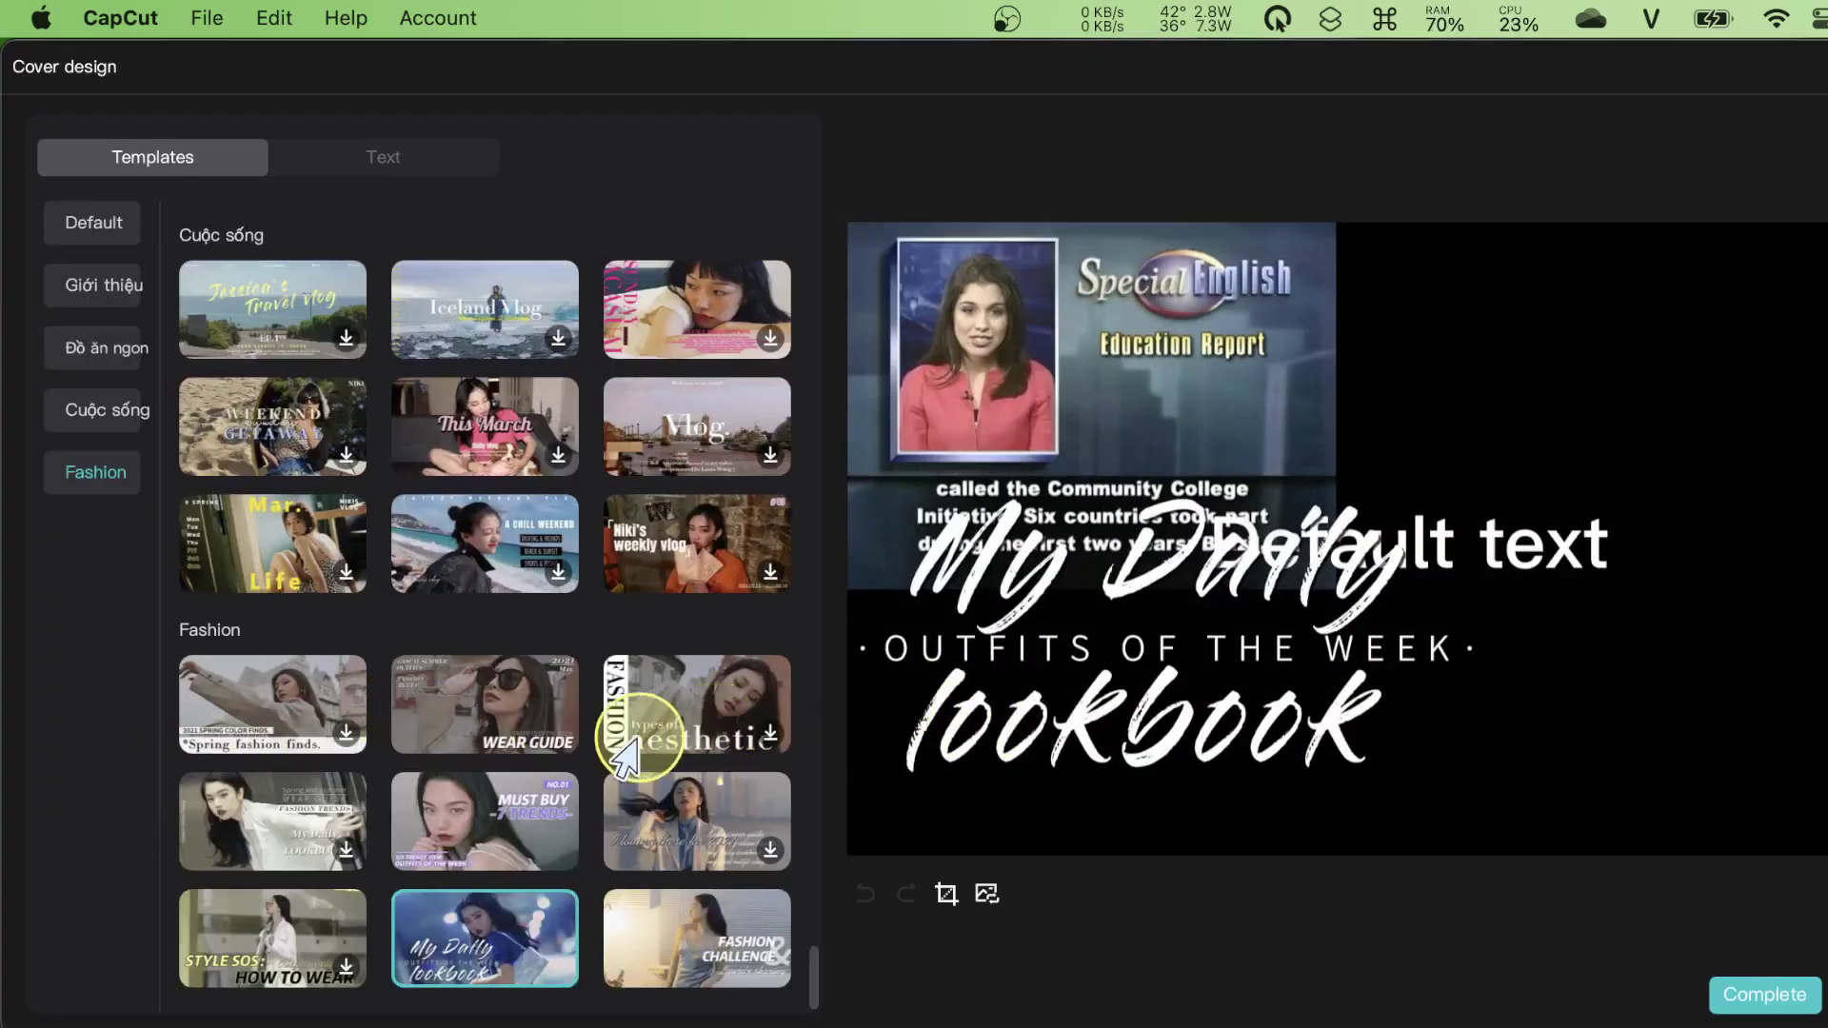
click(479, 720)
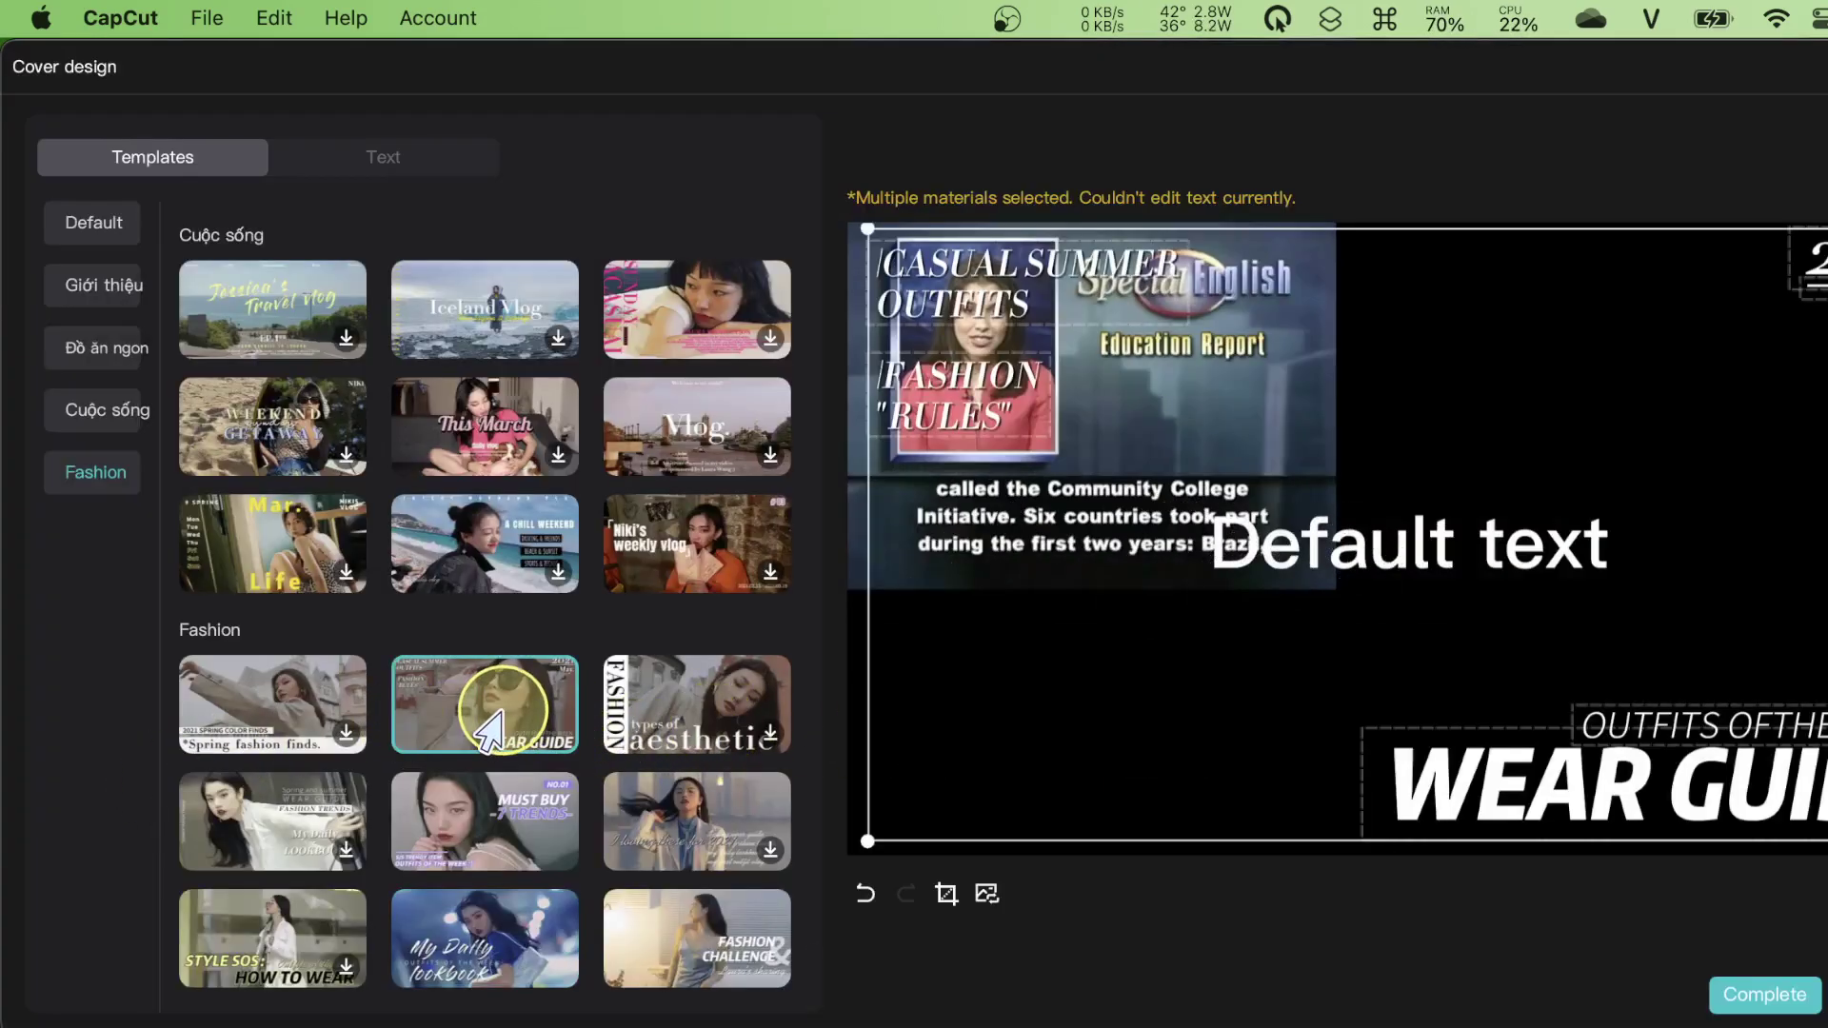
click(1723, 999)
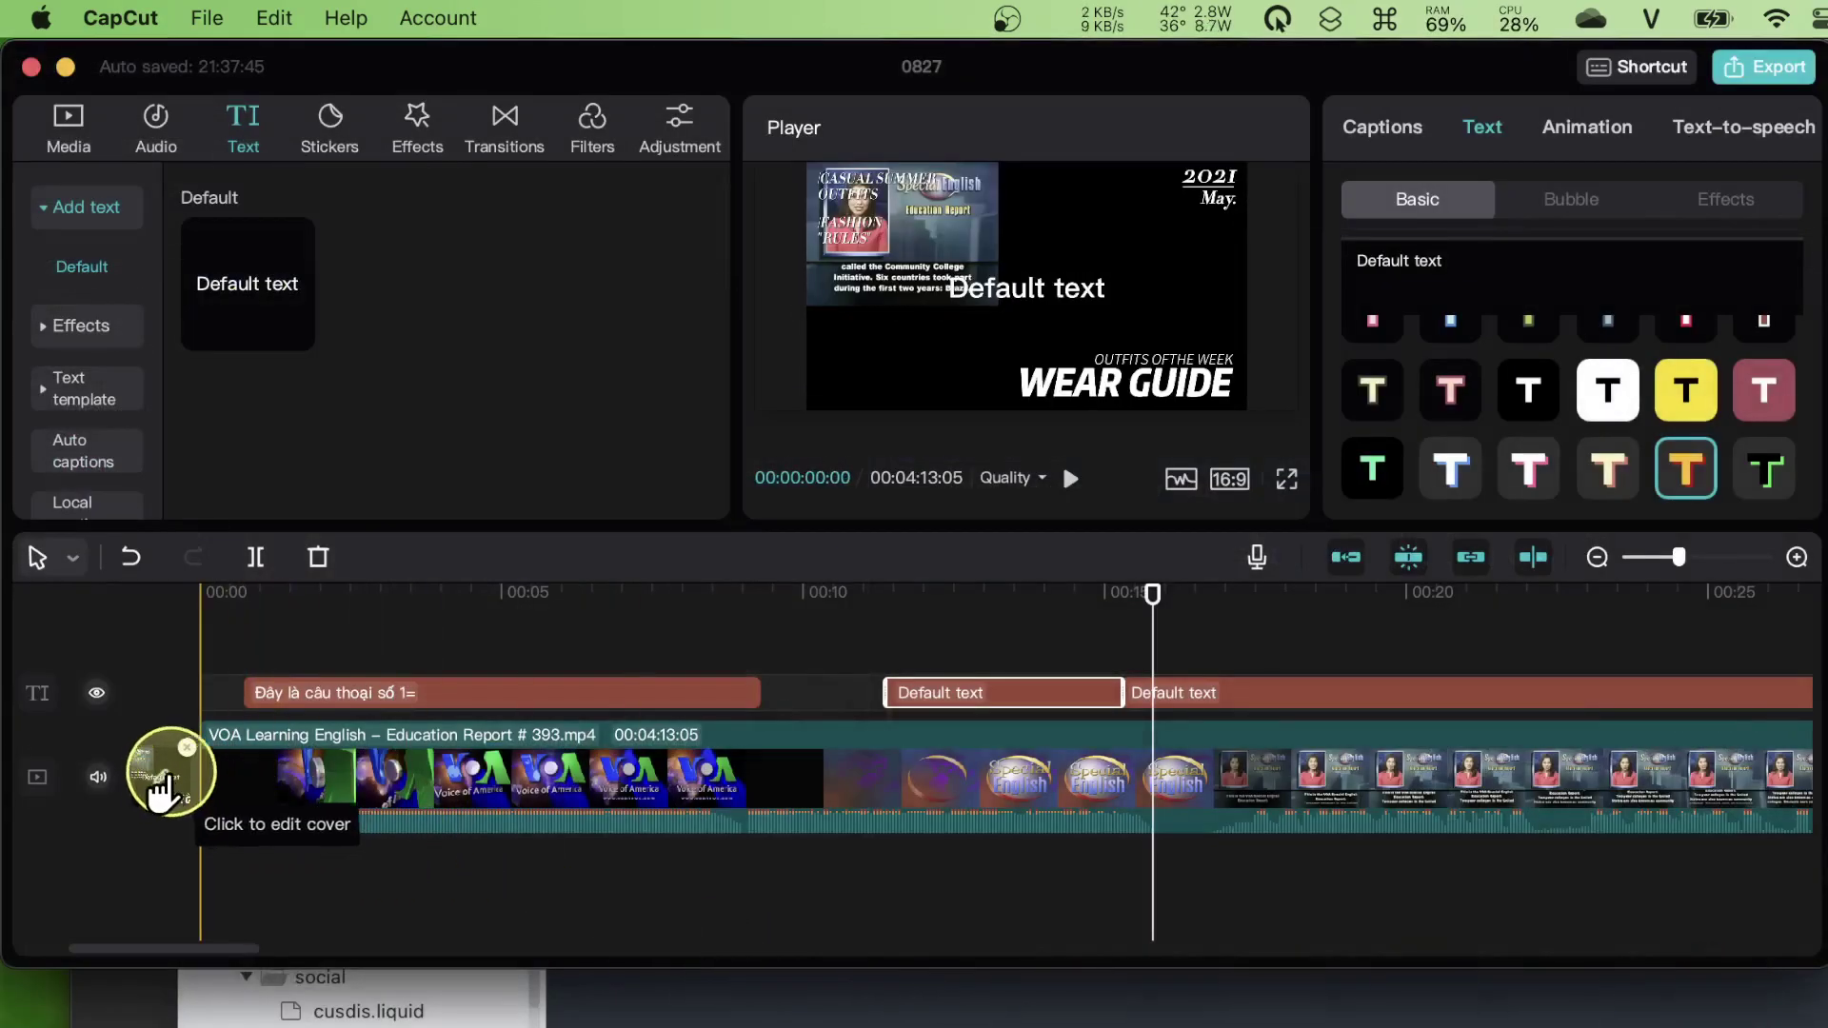
Delete the project's current cover, then open the cover selection and leave it without choosing a new one
click(181, 752)
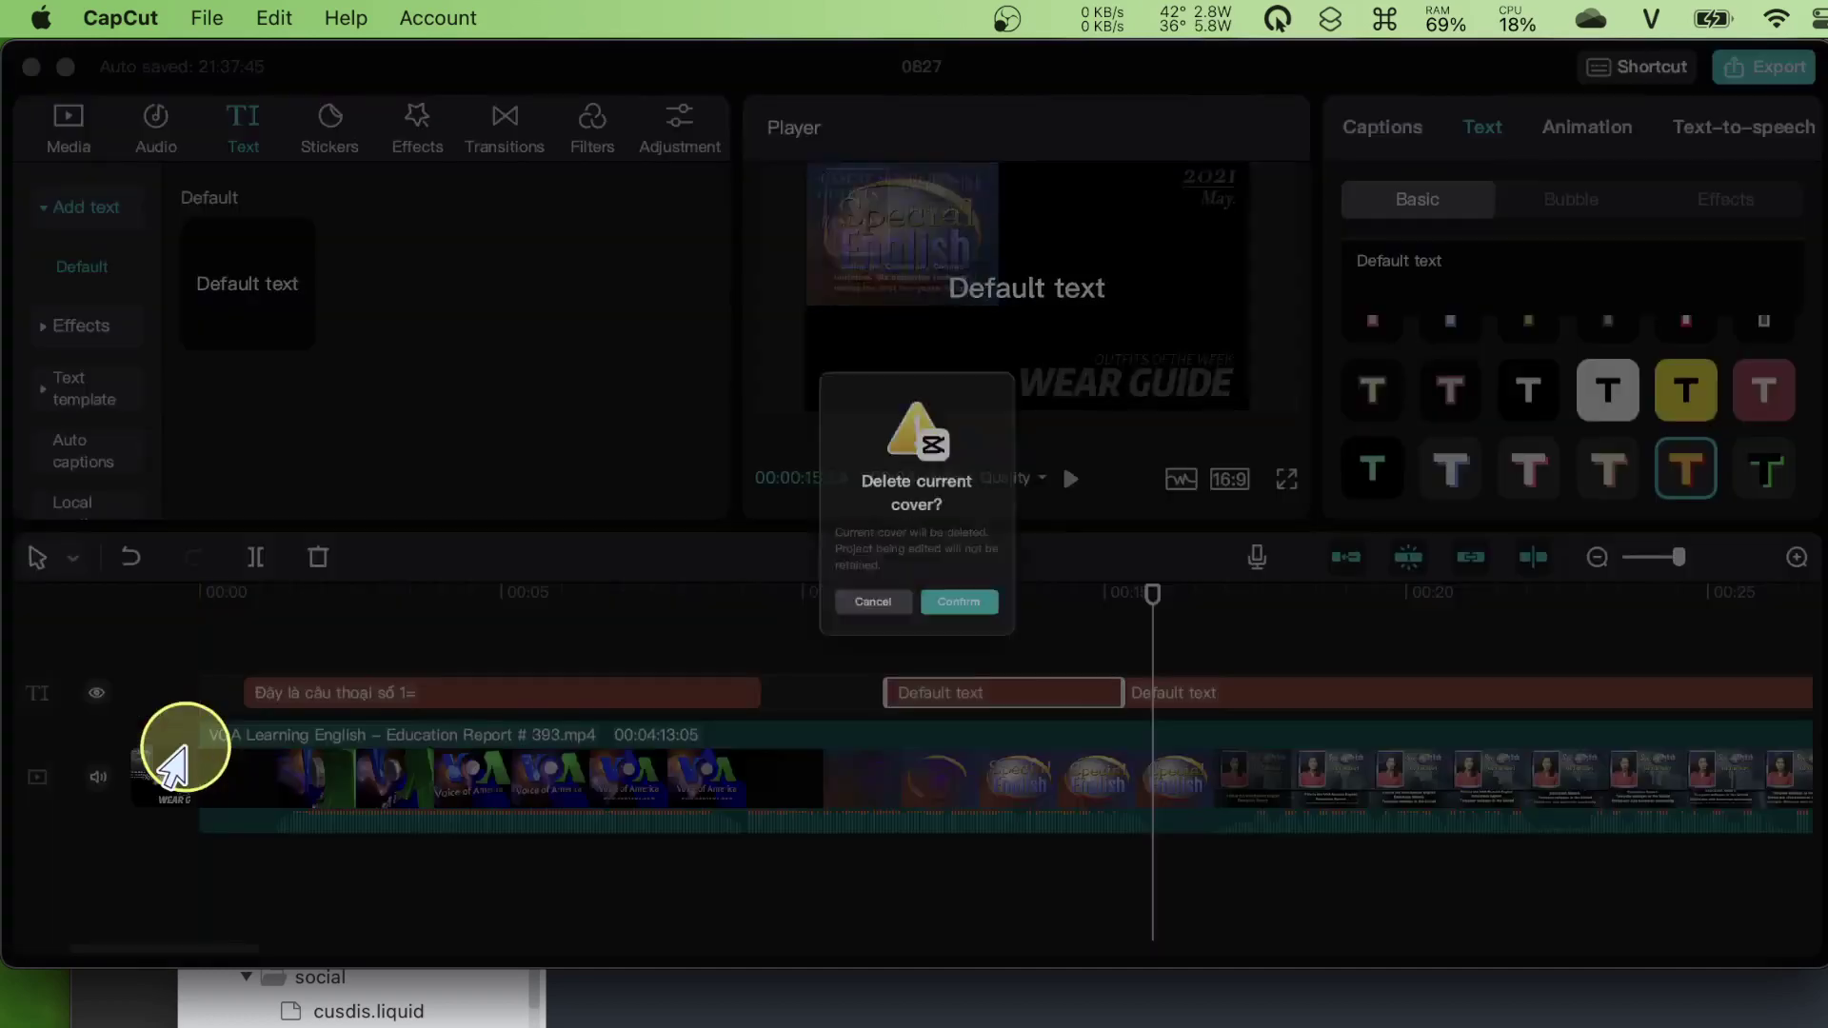
click(956, 655)
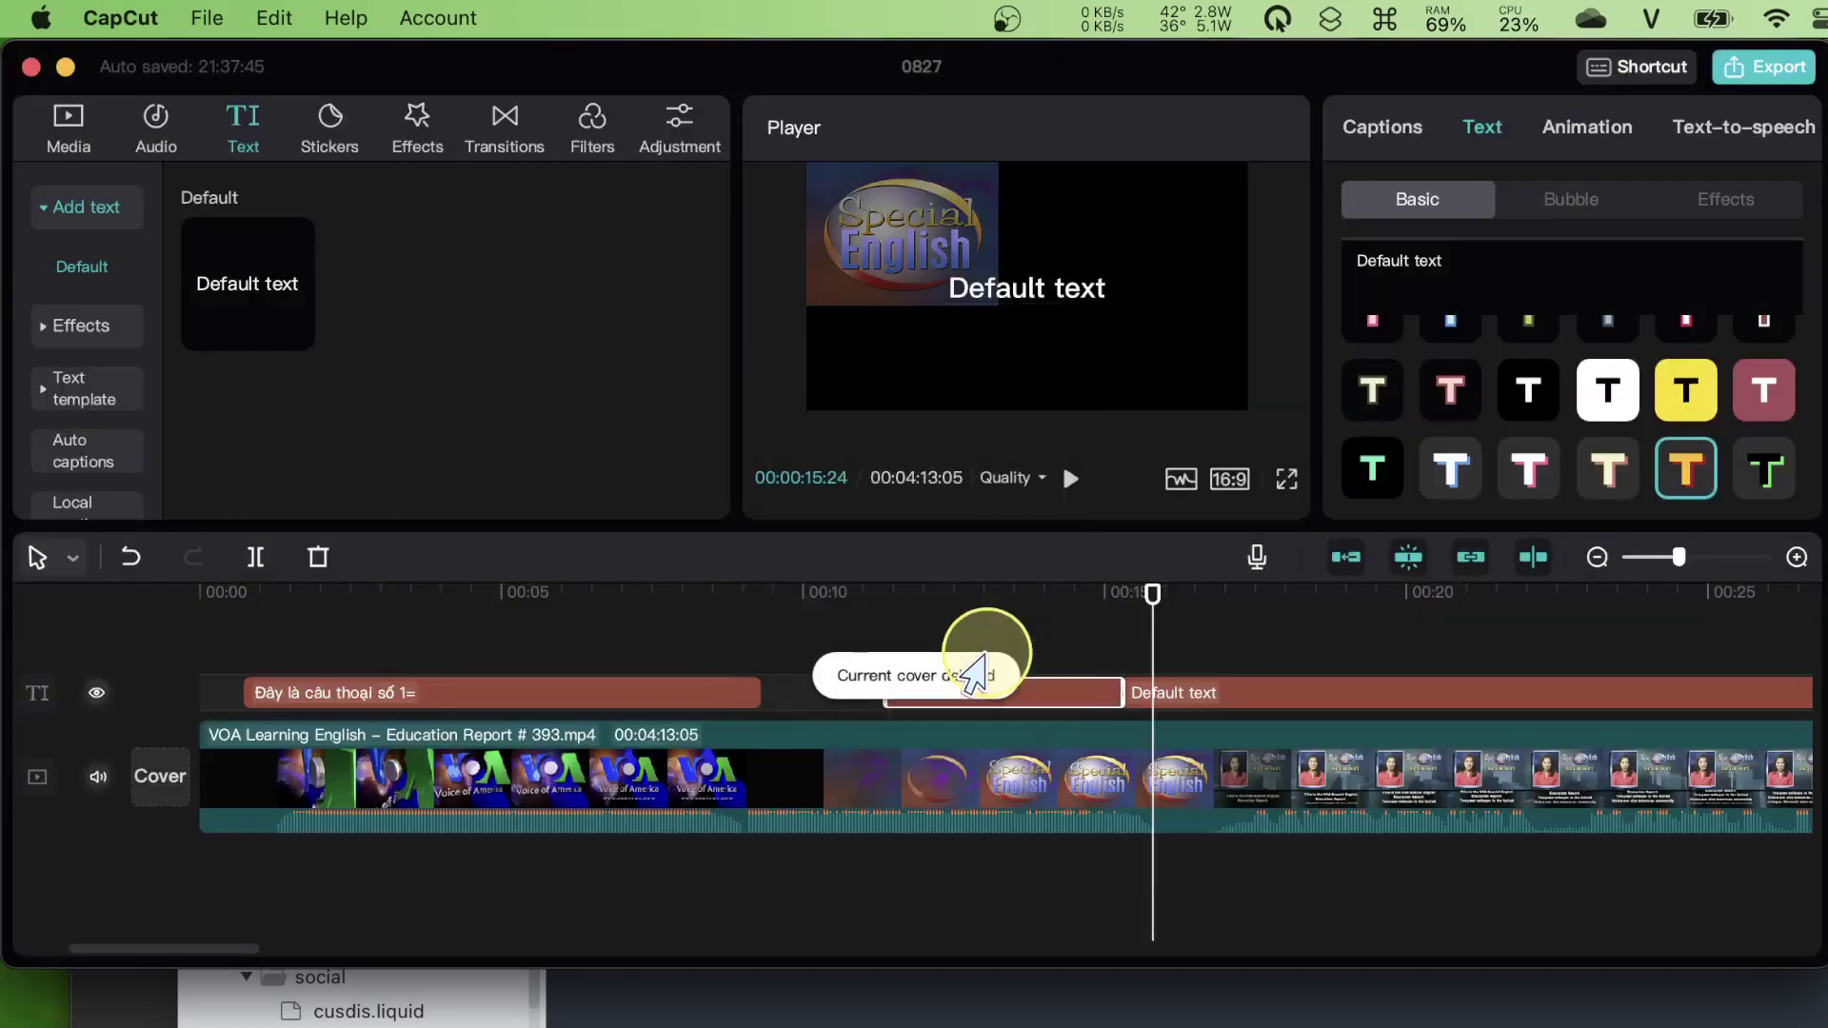
click(157, 778)
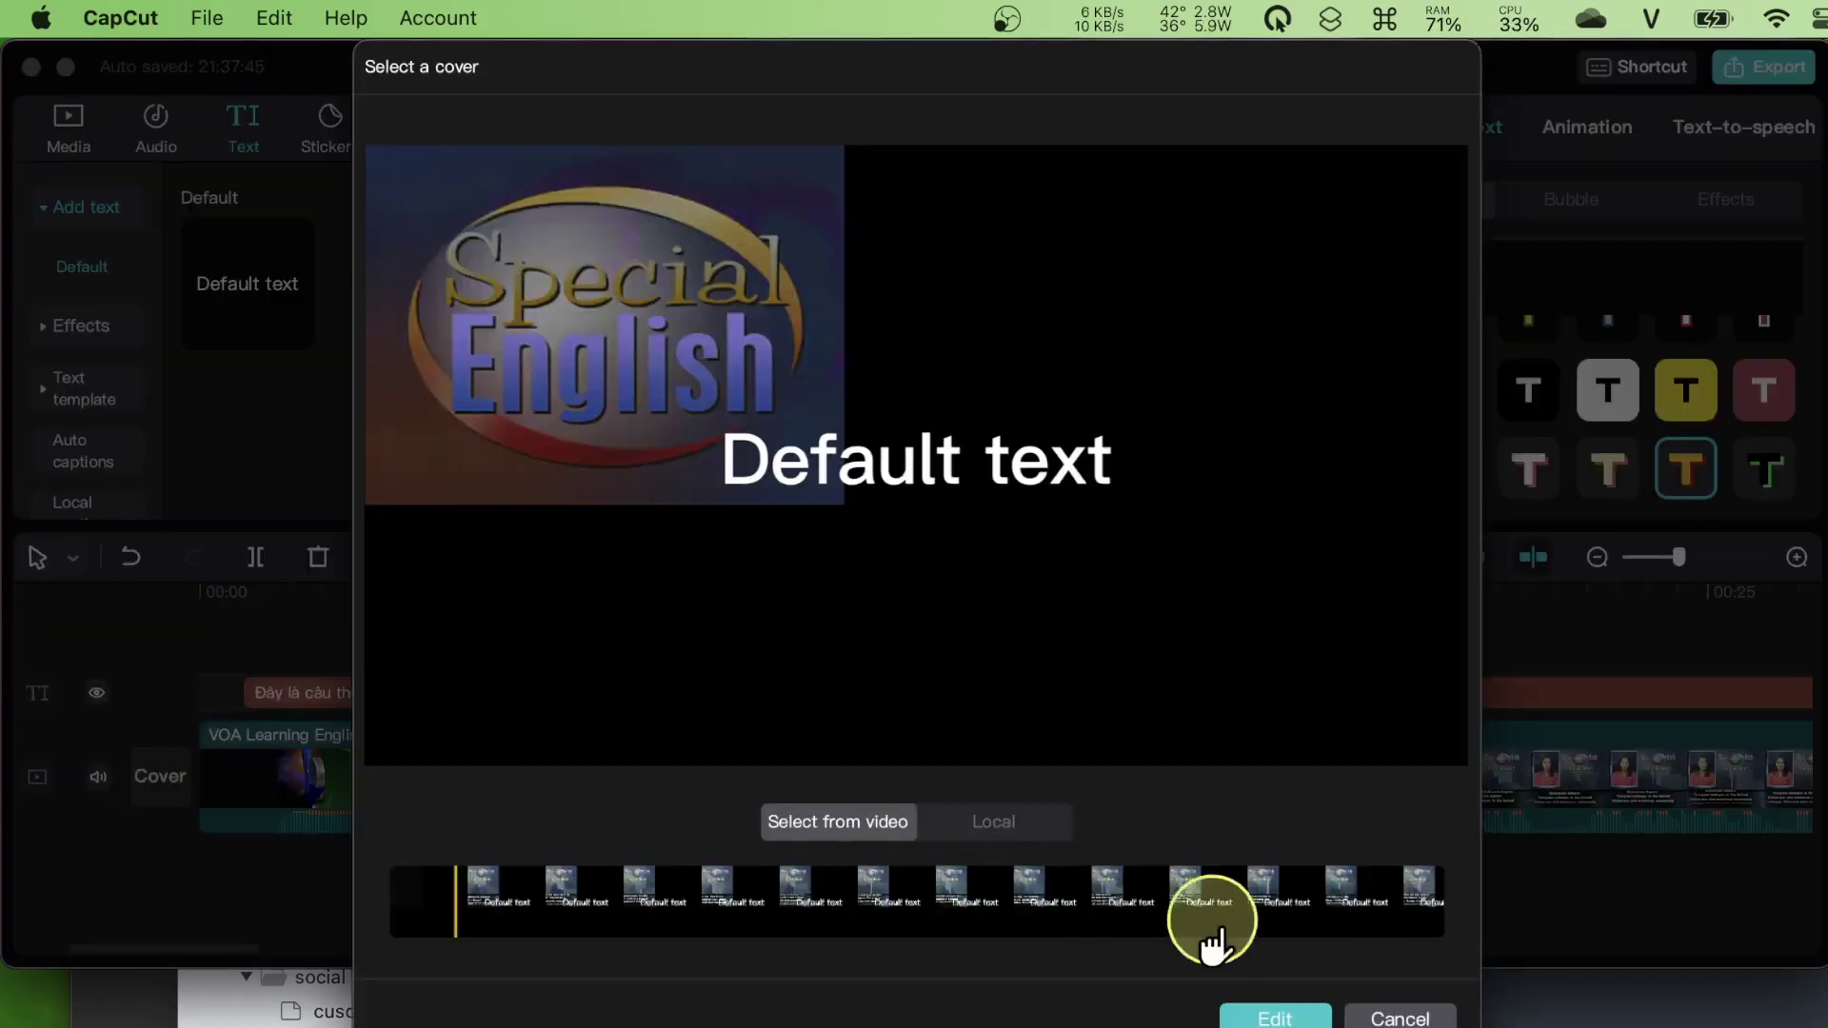
click(1398, 1017)
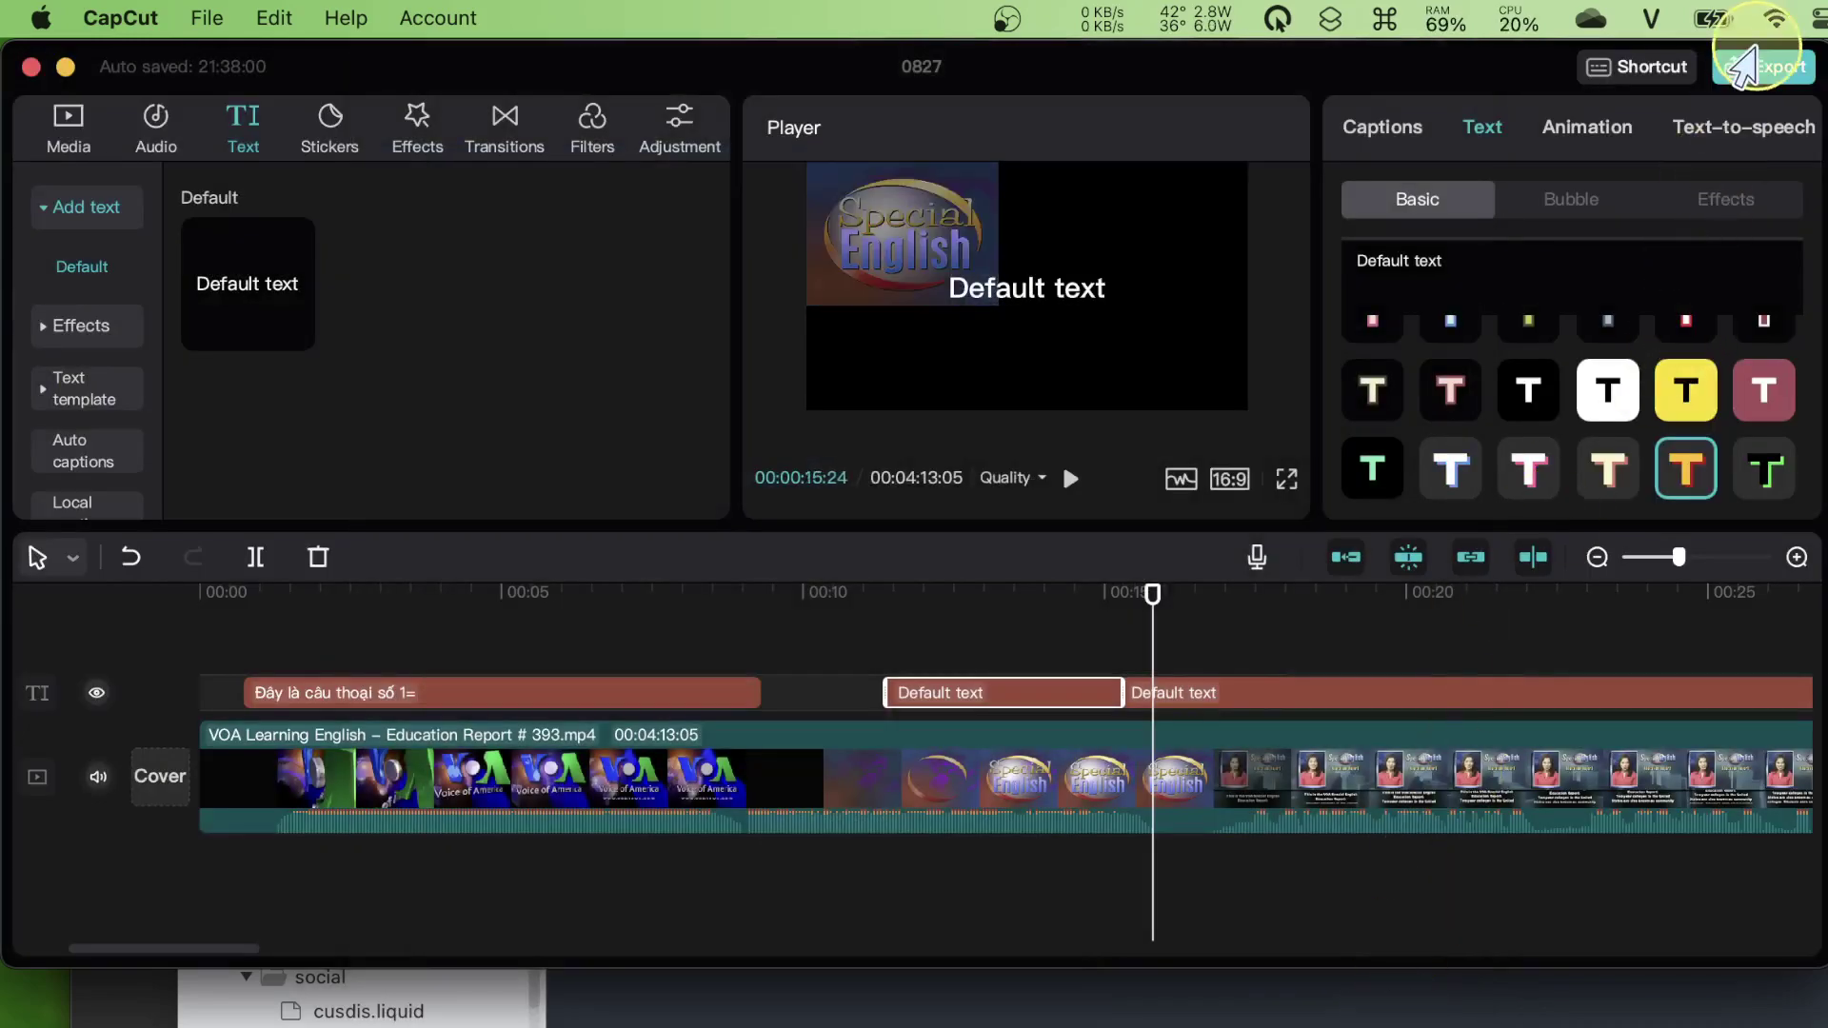
Review the export settings, including the Remove watermark option and the cover setting, and leave without exporting
click(1742, 69)
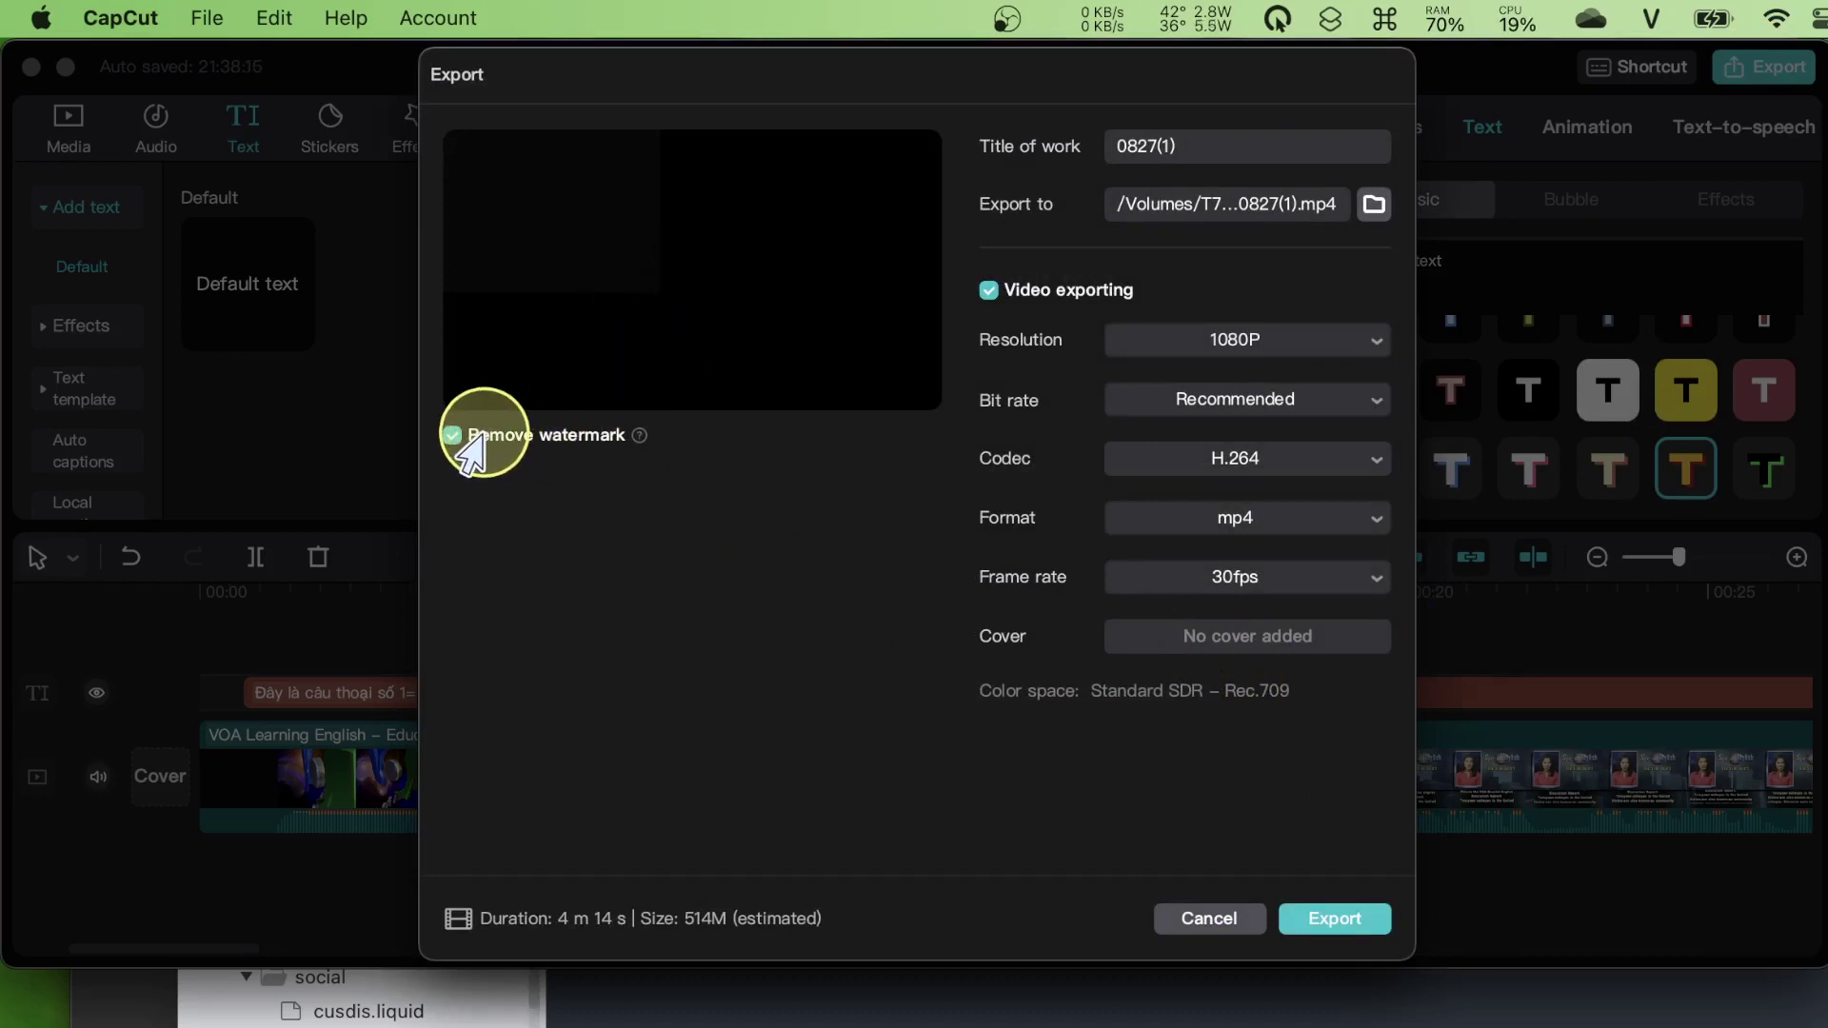
click(1190, 925)
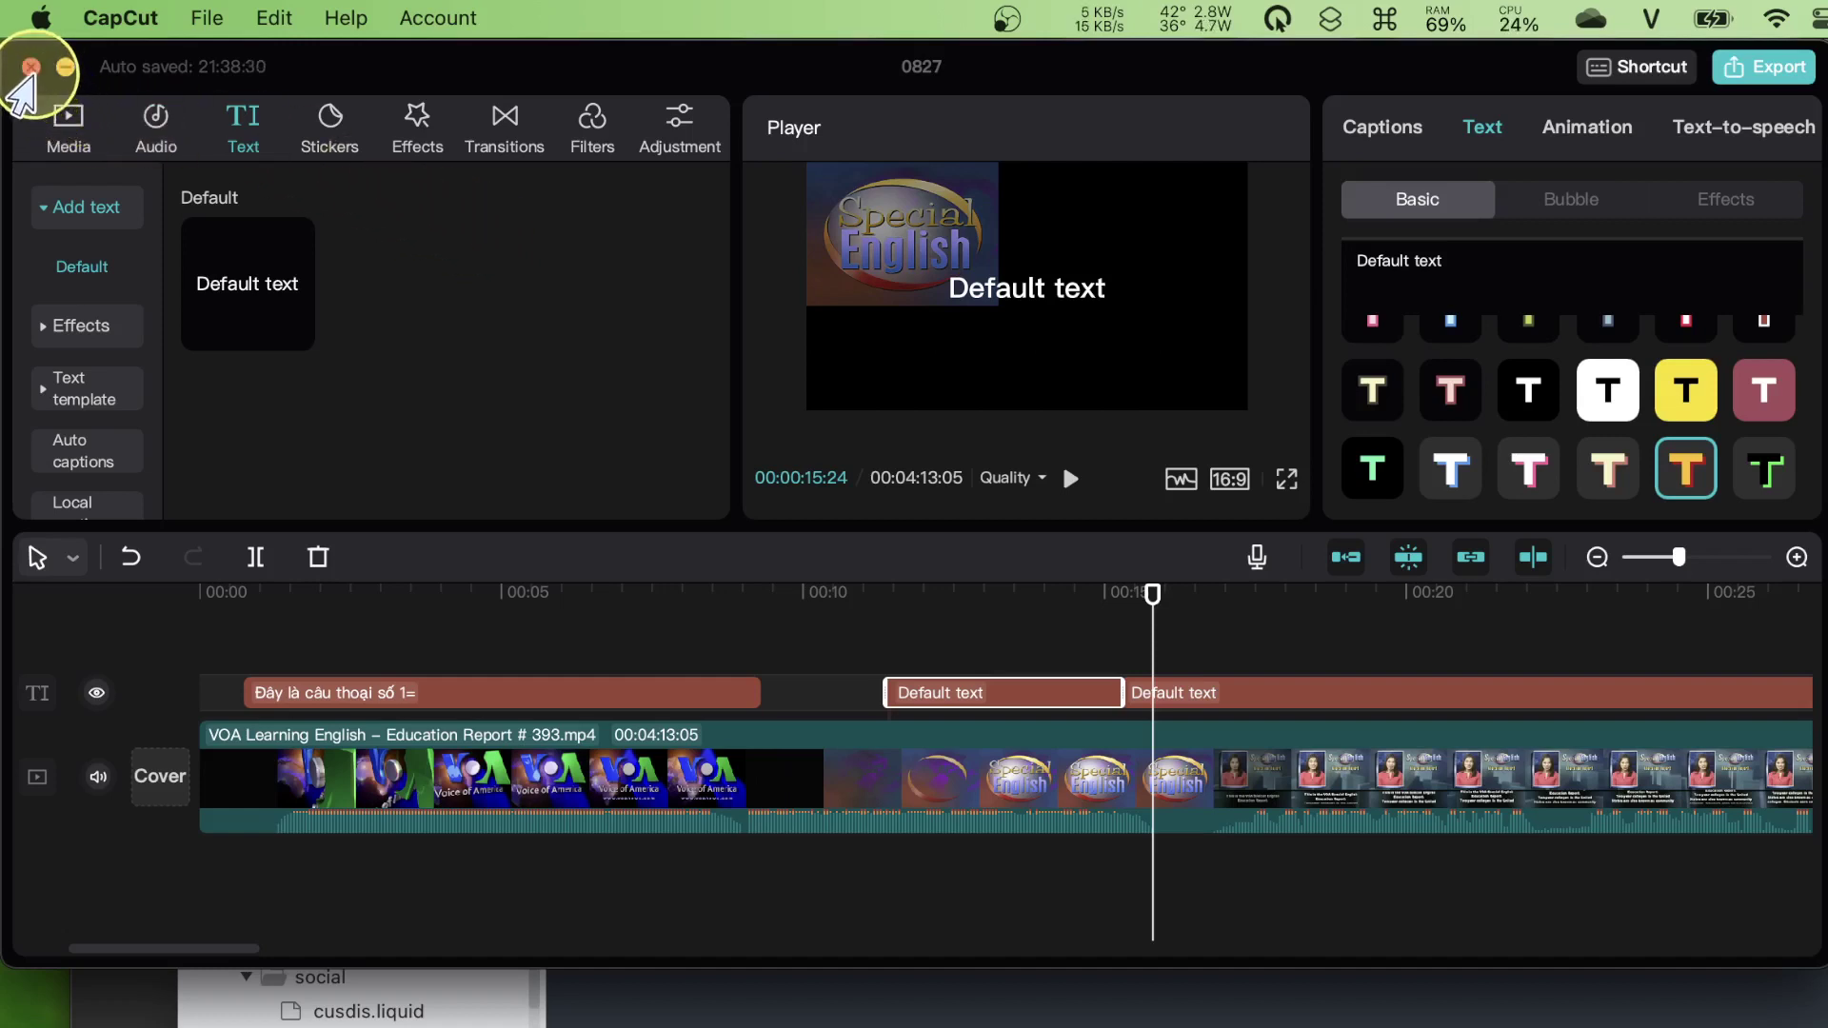
click(1006, 18)
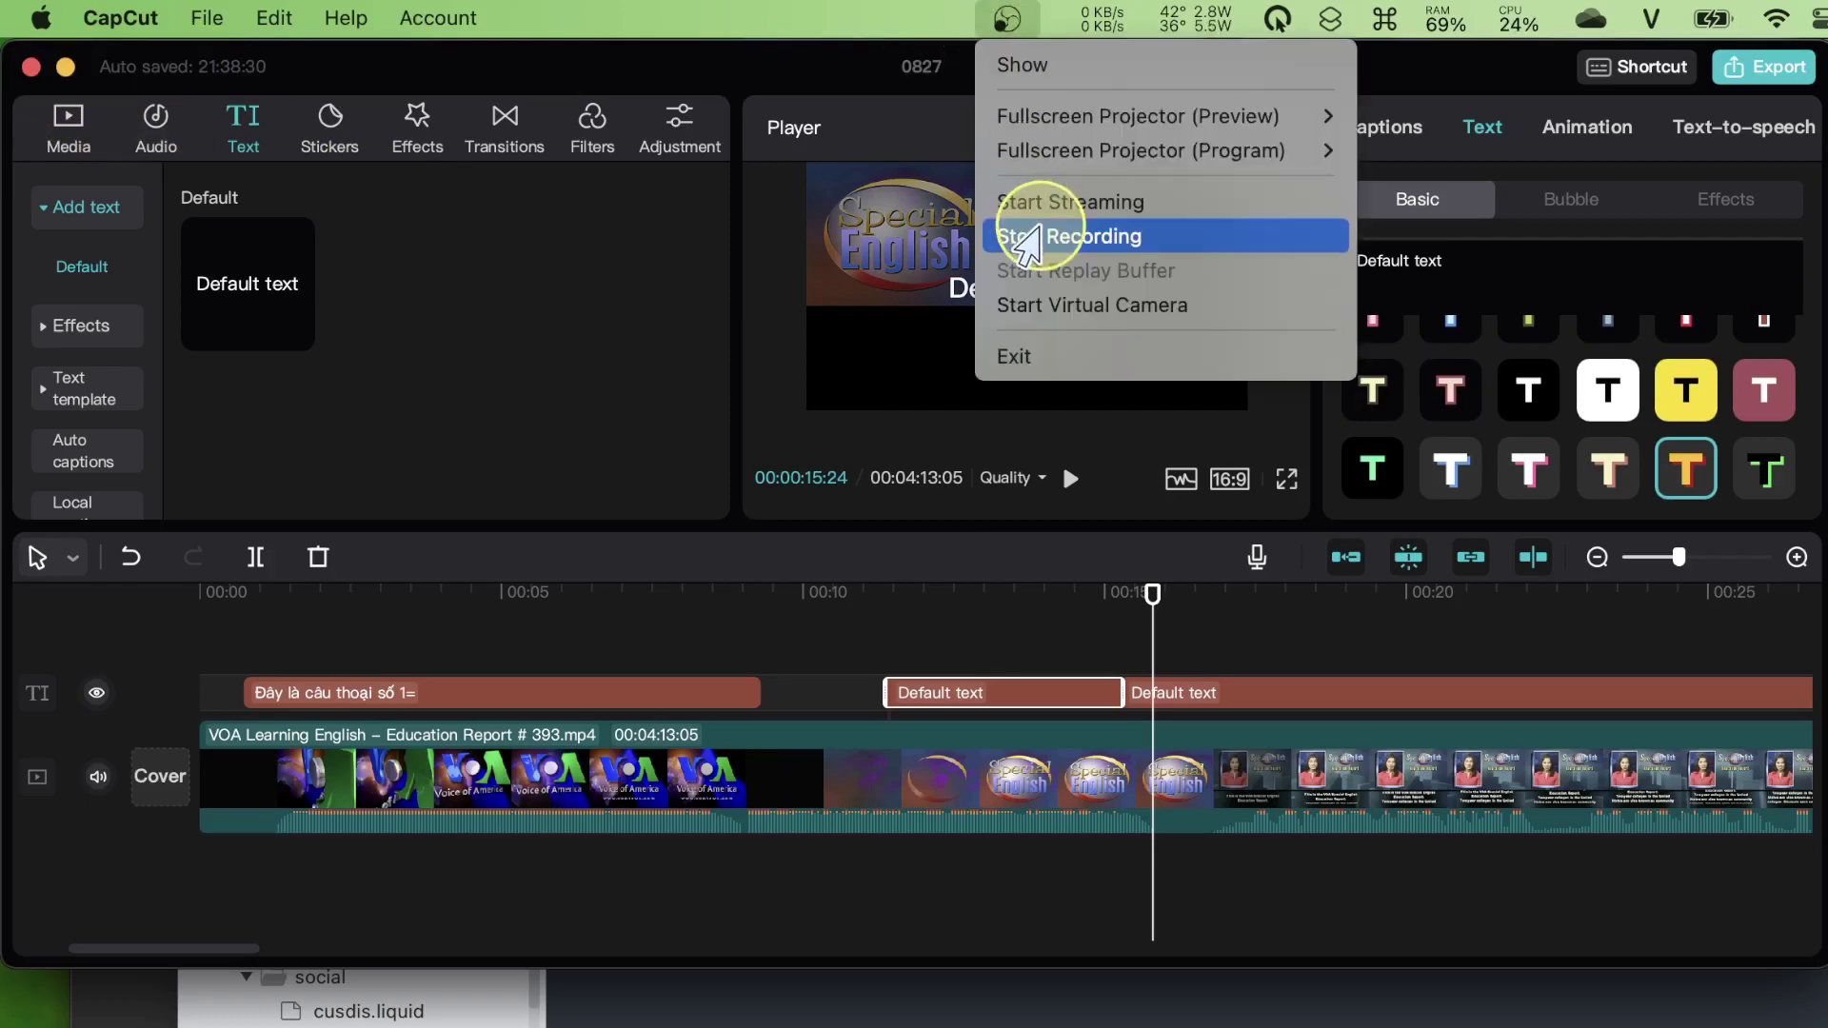